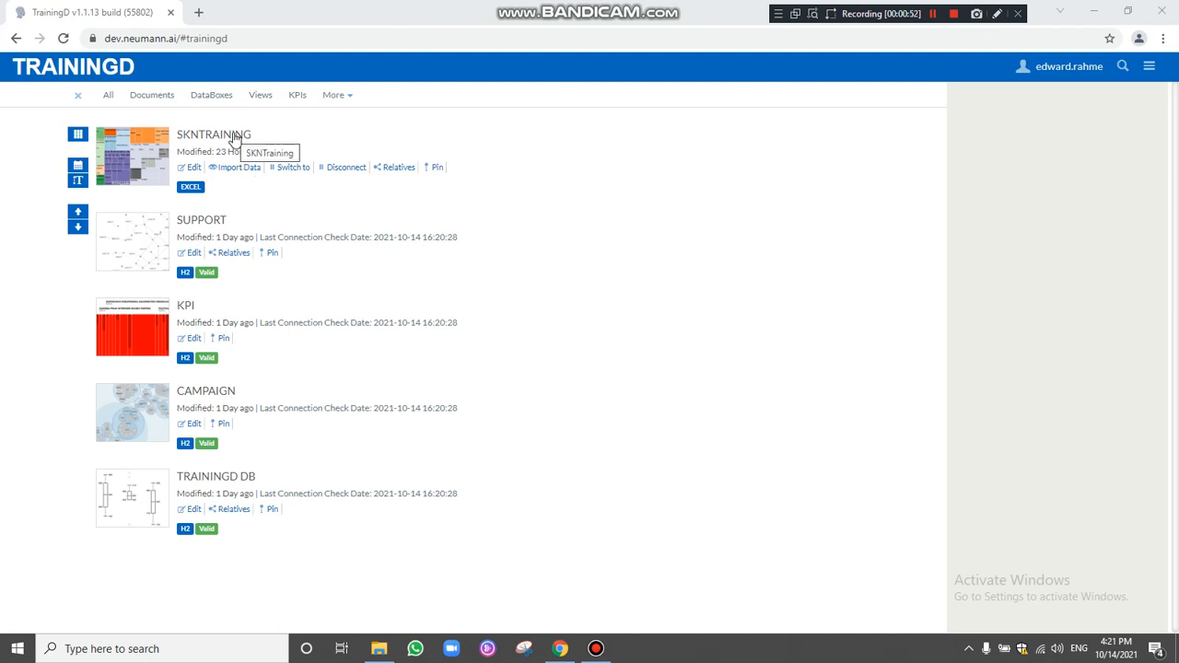
- Create a new DataBox from the TrxC dataset of the SKNTraining data source and view its data
left_click(234, 138)
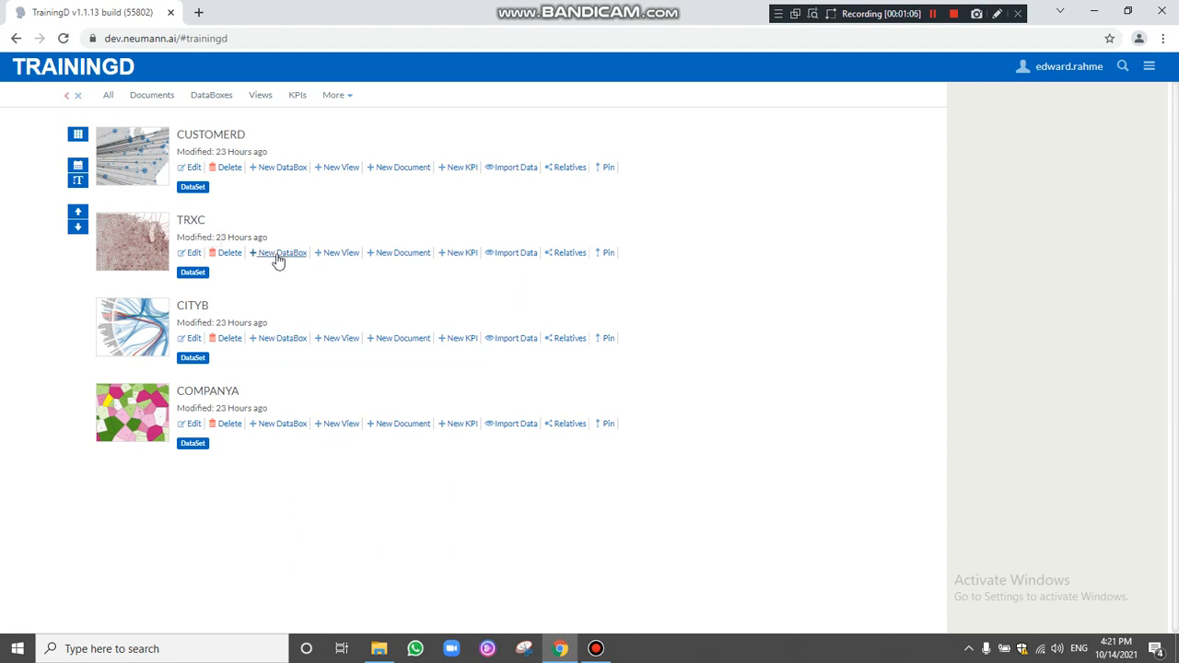
left_click(1150, 70)
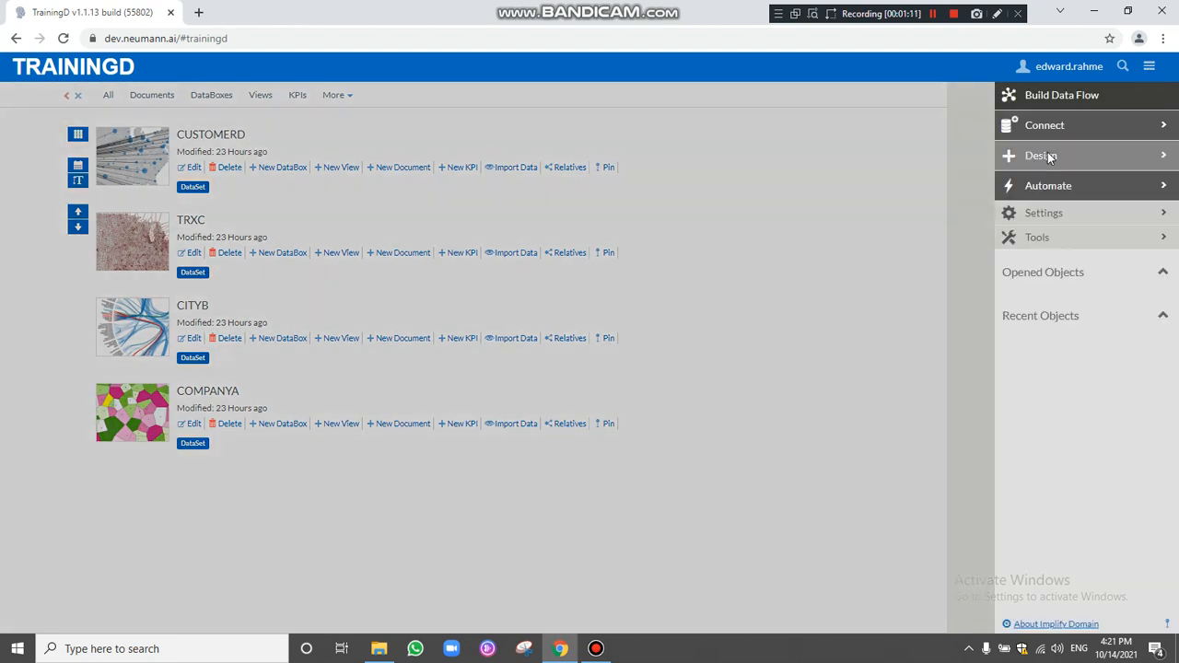
left_click(1047, 153)
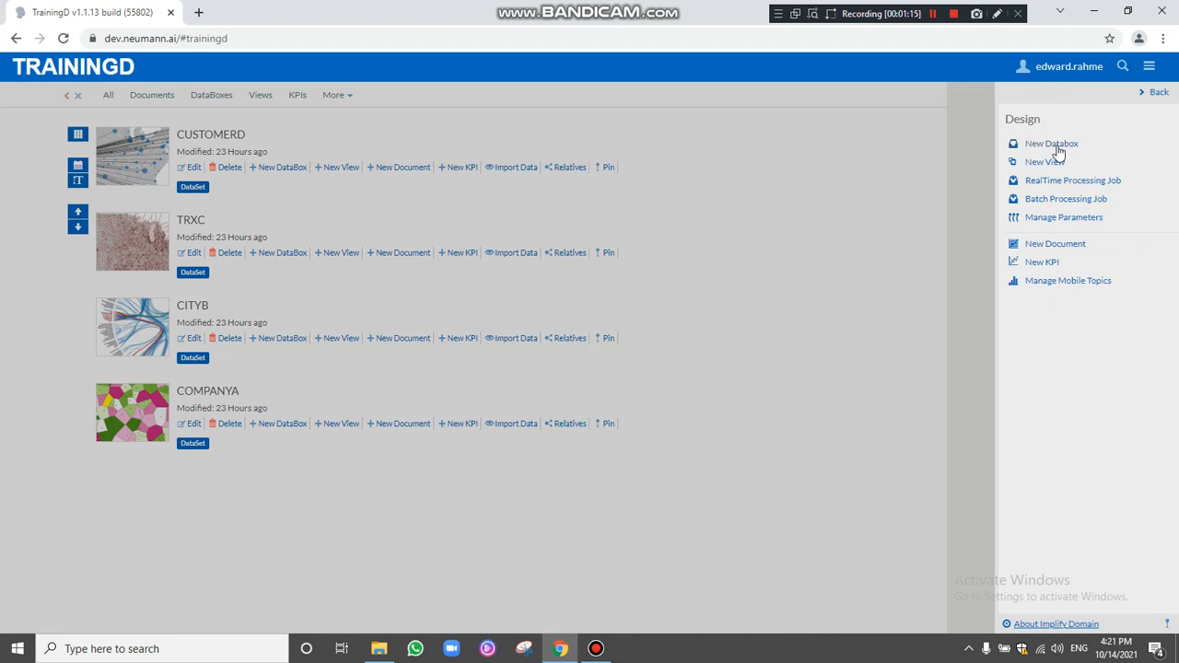
left_click(748, 275)
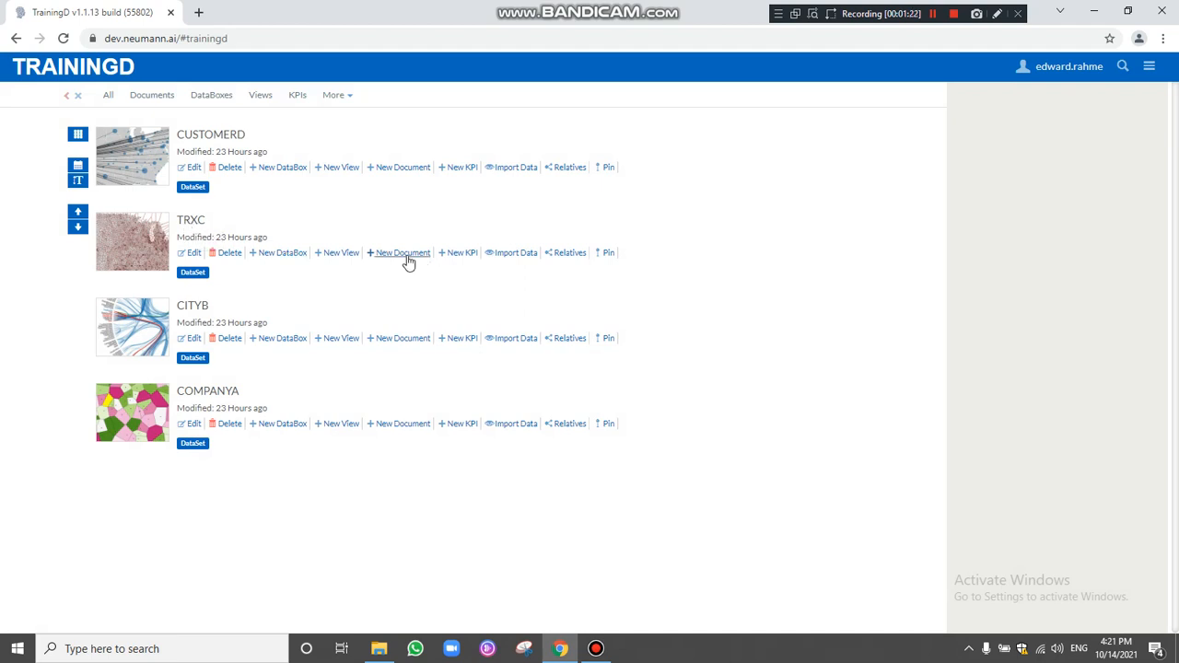
left_click(273, 255)
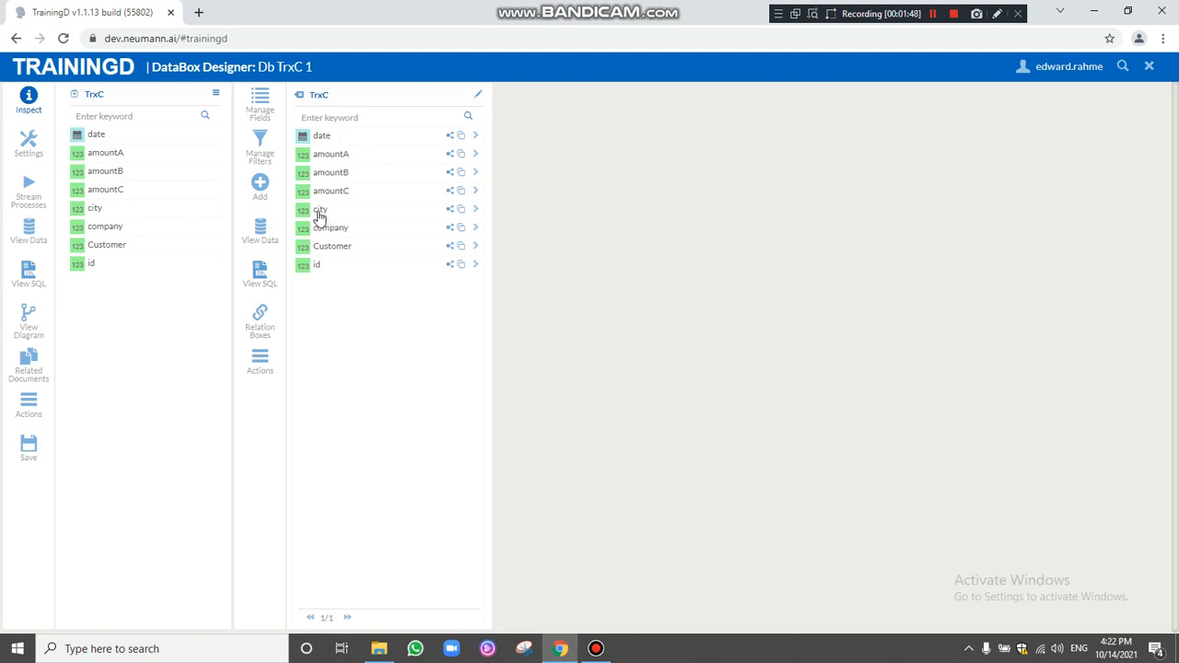
left_click(261, 231)
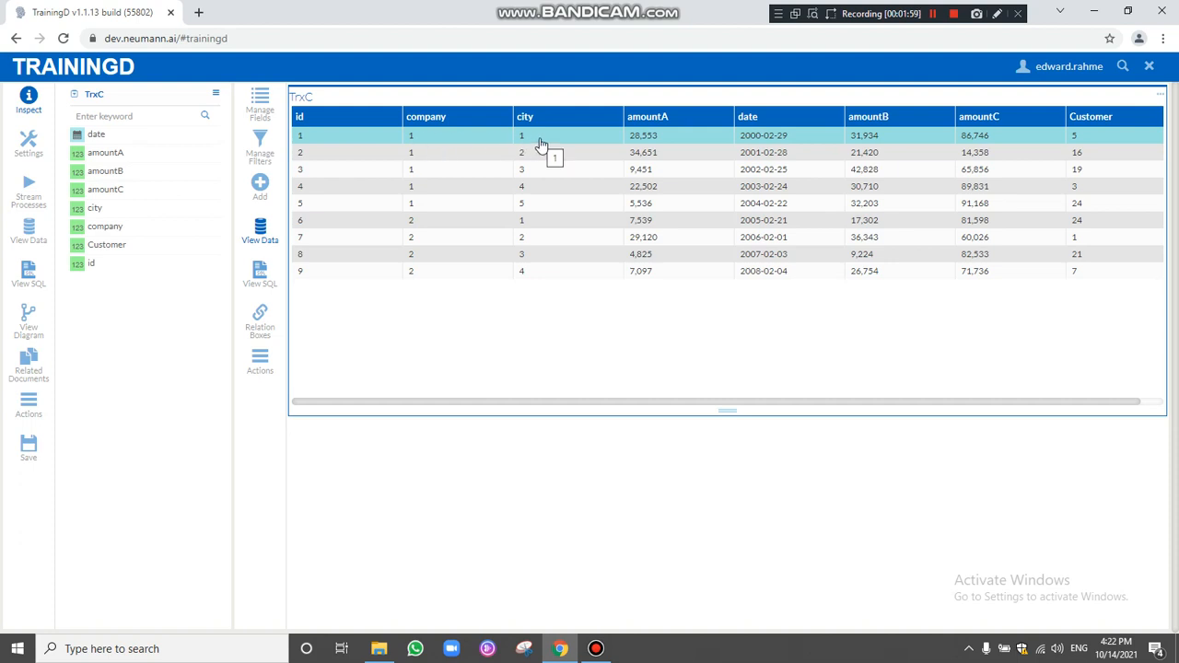
- Convert the city field to a Foreign field that looks up SKNTraining's CityB dataset, with key field id and display field City
left_click(260, 102)
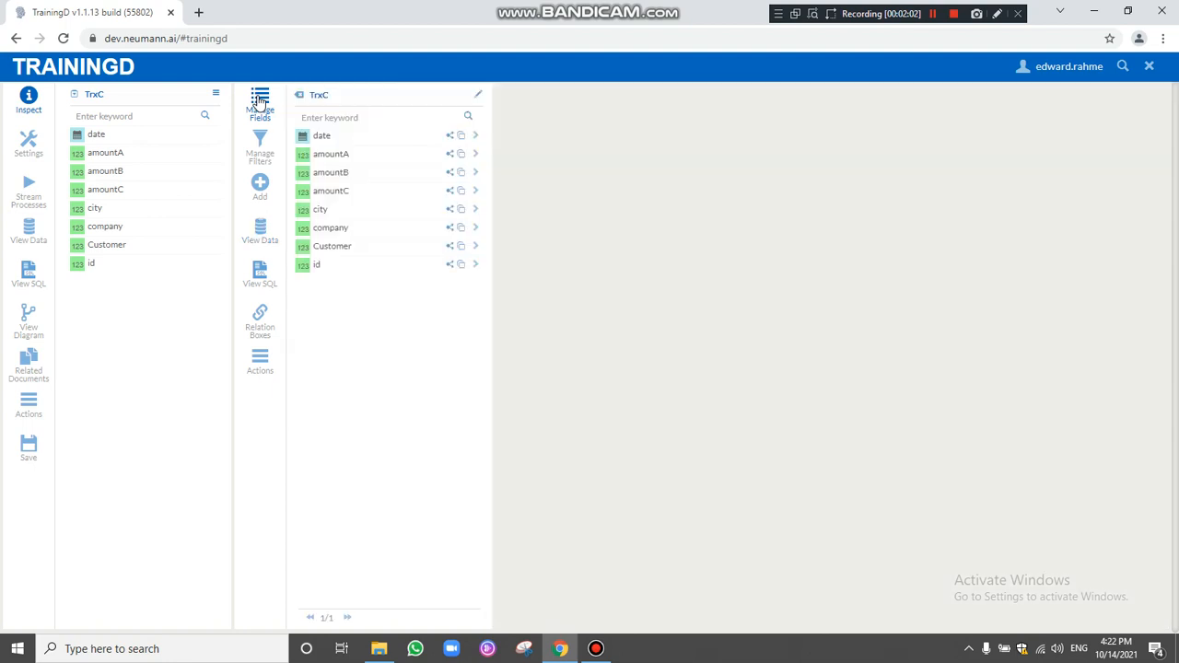
left_click(477, 211)
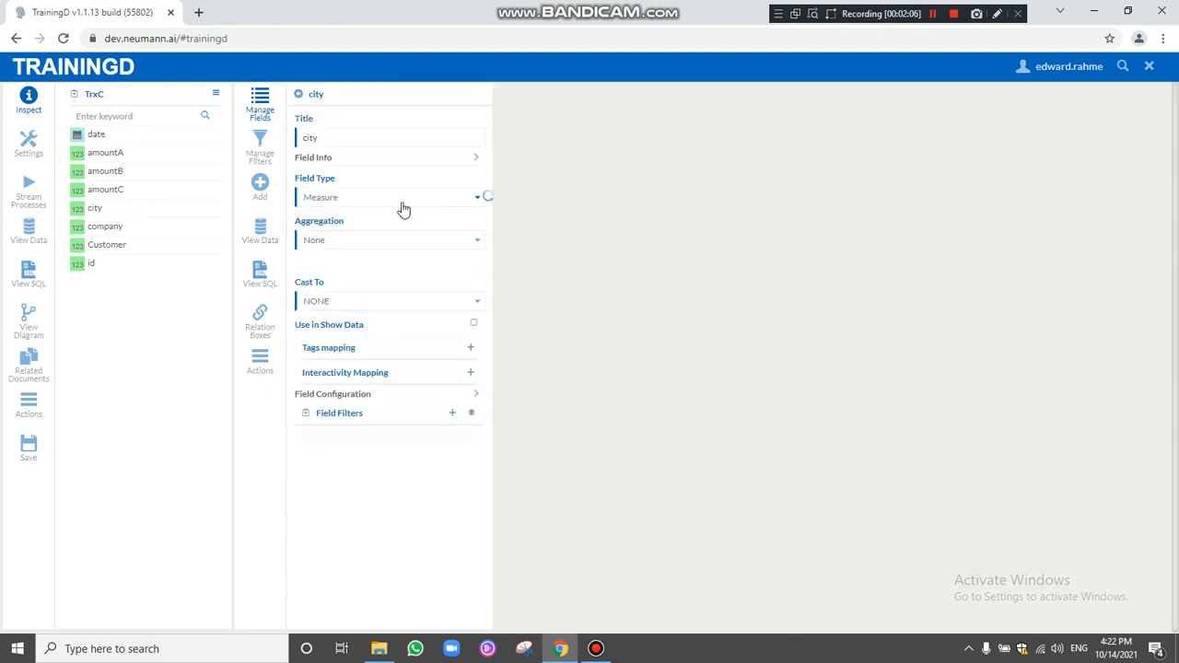
left_click(339, 197)
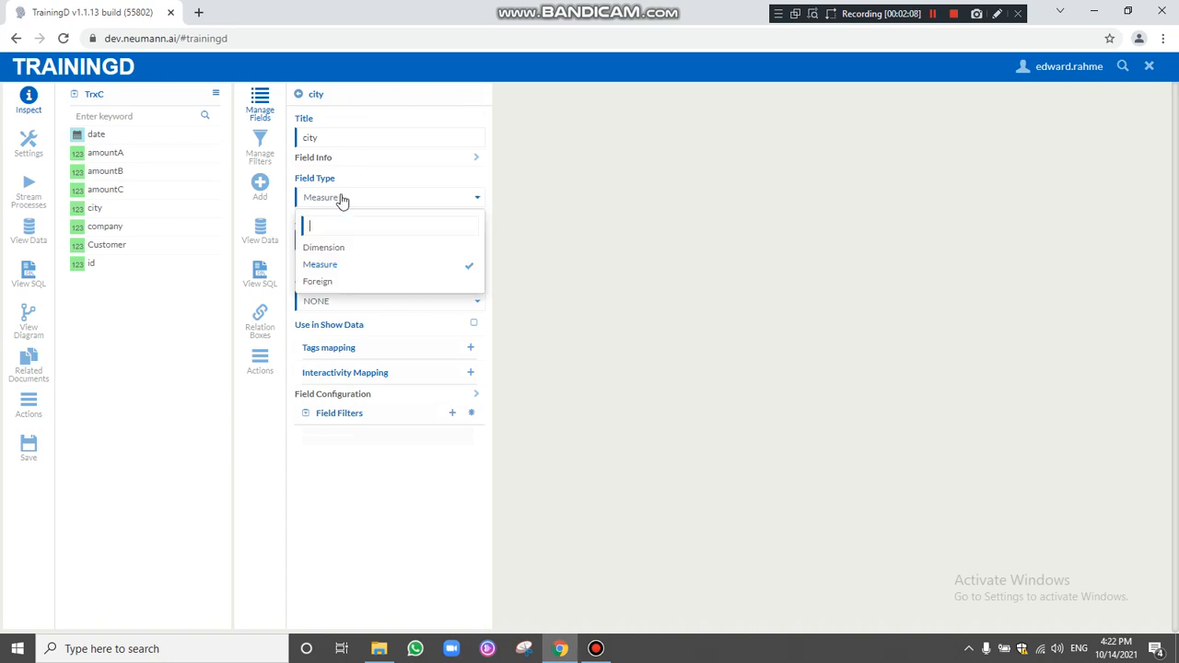
left_click(320, 283)
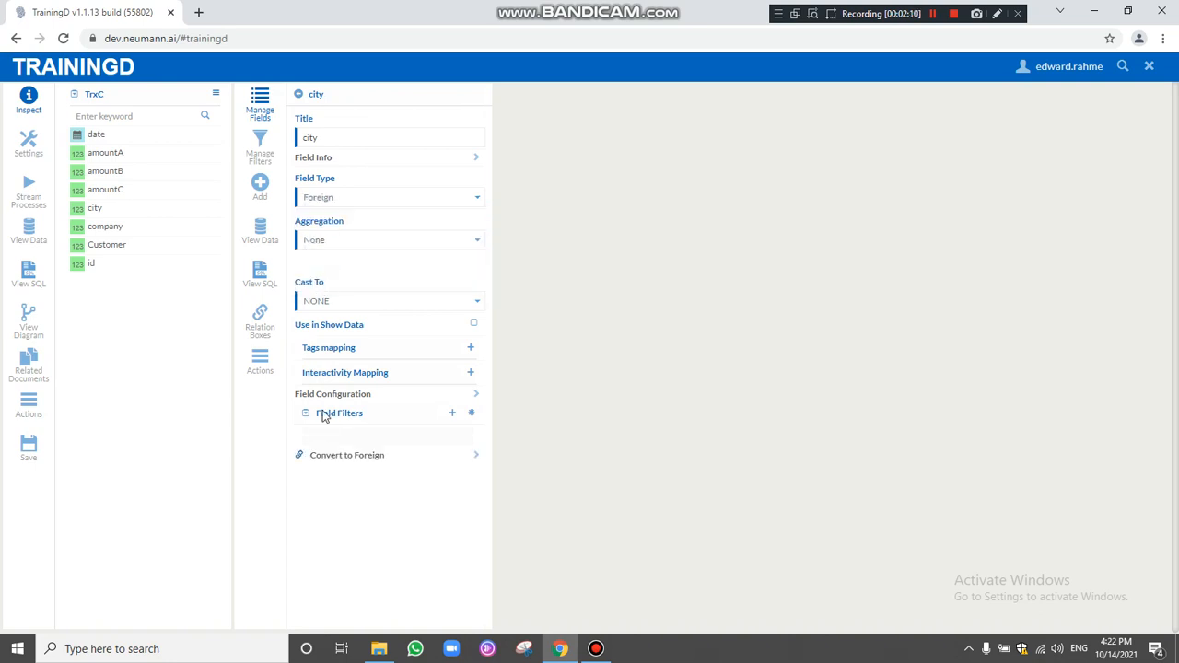
left_click(347, 463)
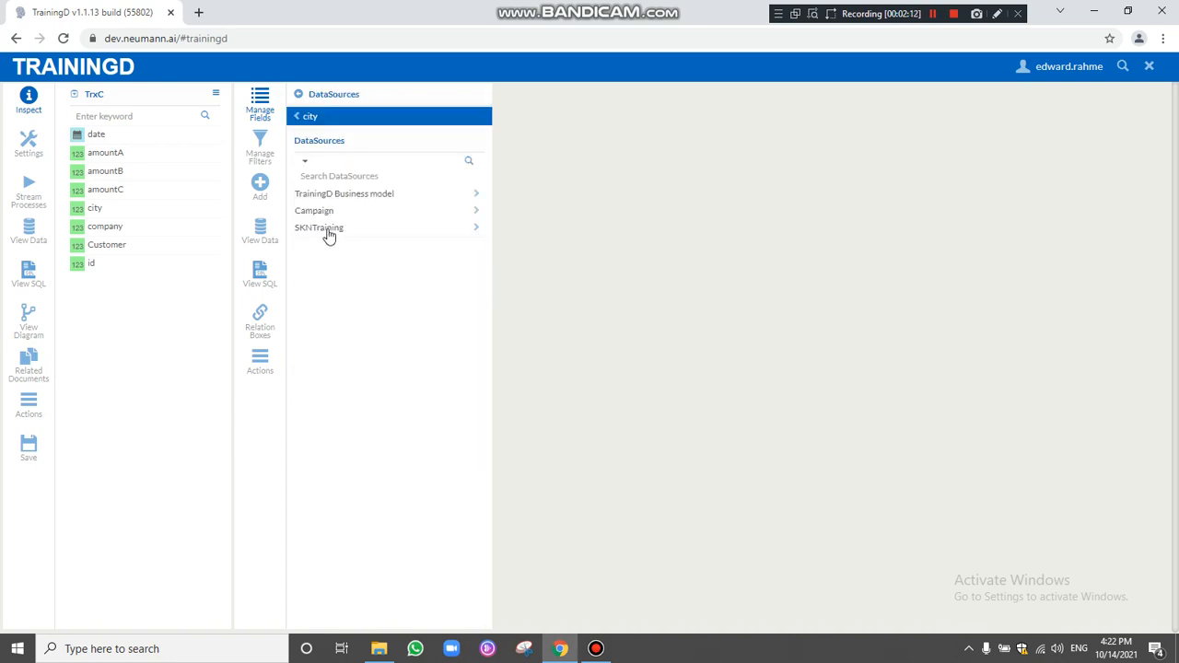
left_click(327, 229)
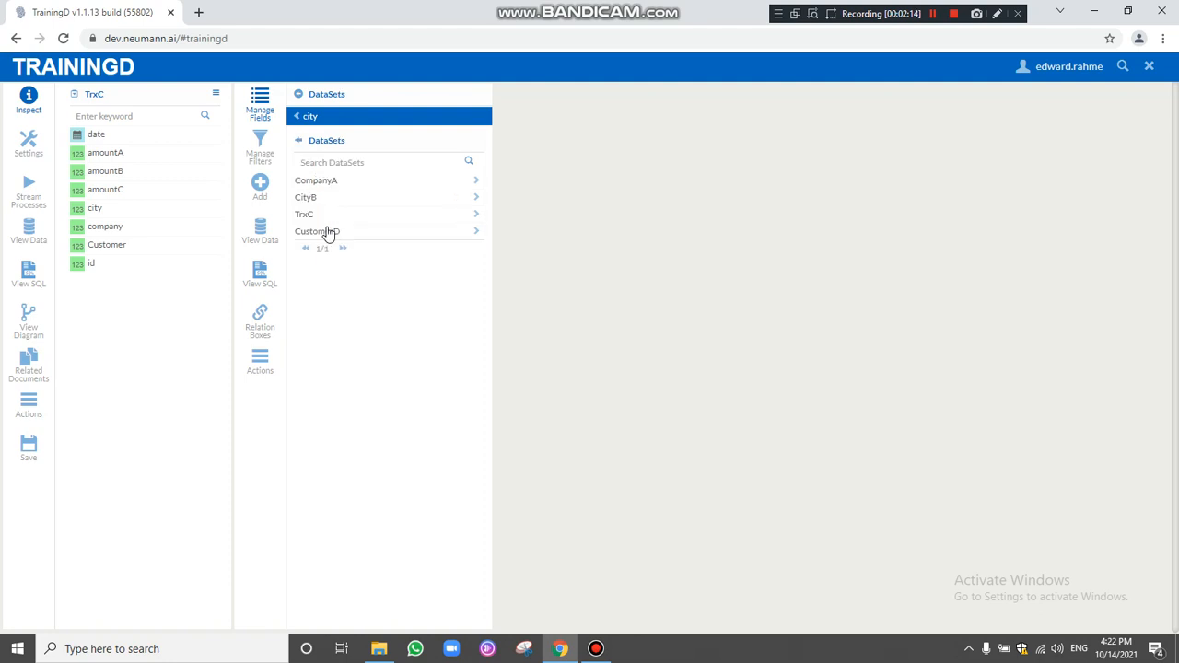
left_click(311, 199)
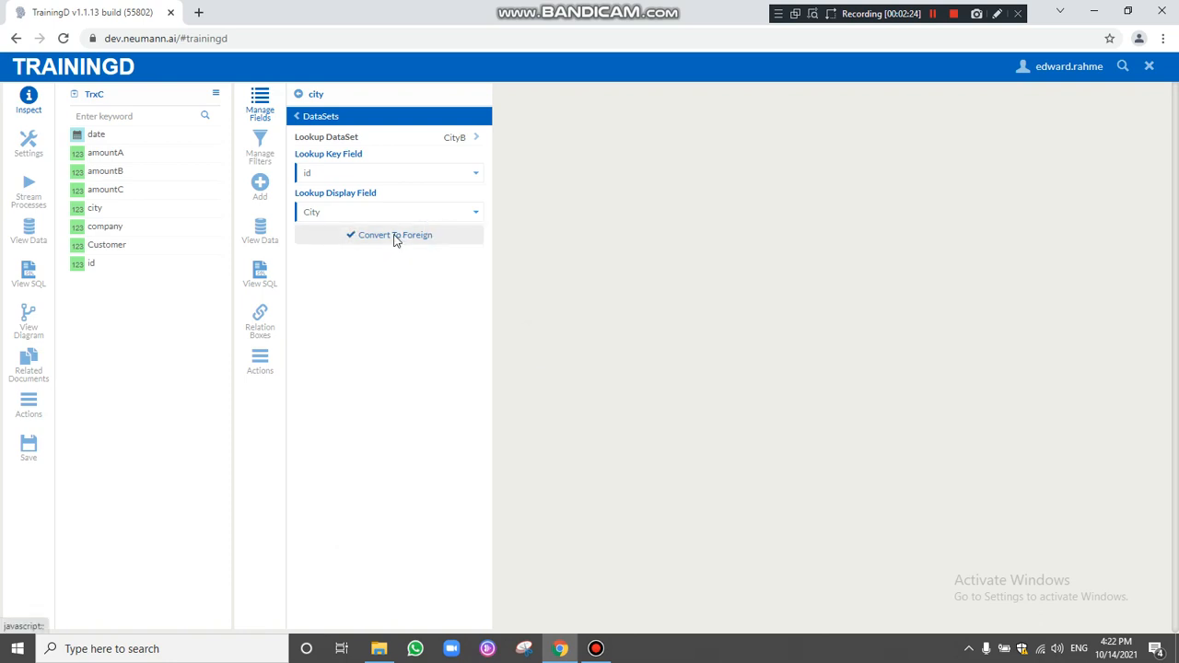
left_click(395, 237)
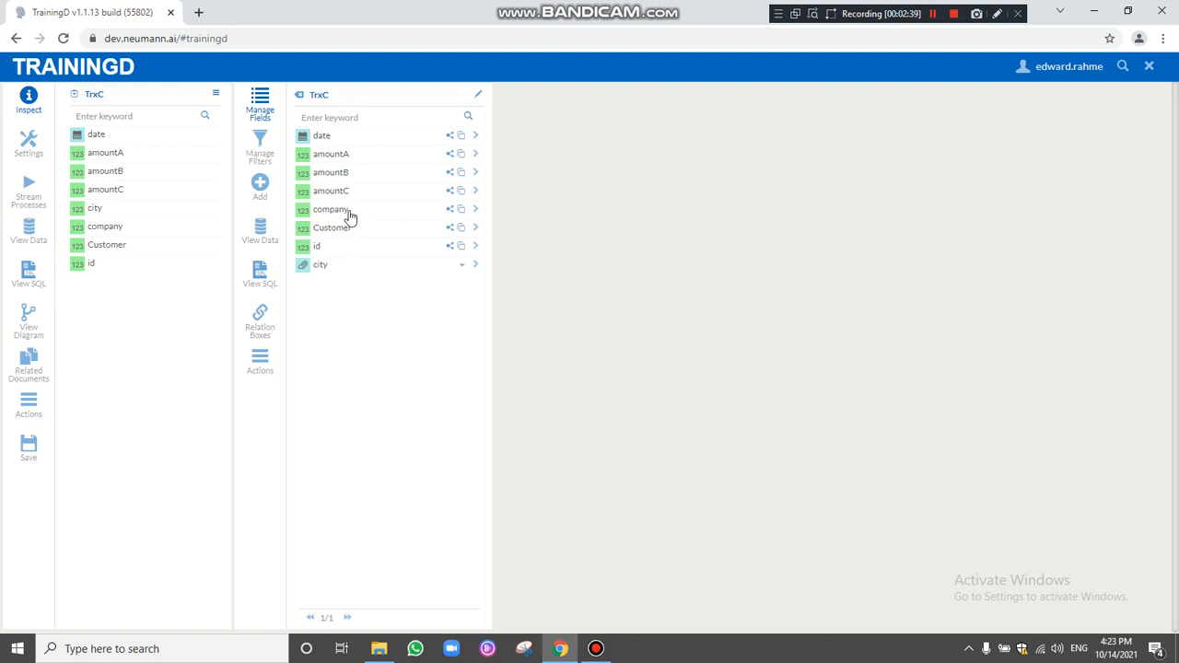
- Convert the company field to a Foreign field that looks up SKNTraining's CompanyA dataset, with key field id and display field company
left_click(475, 209)
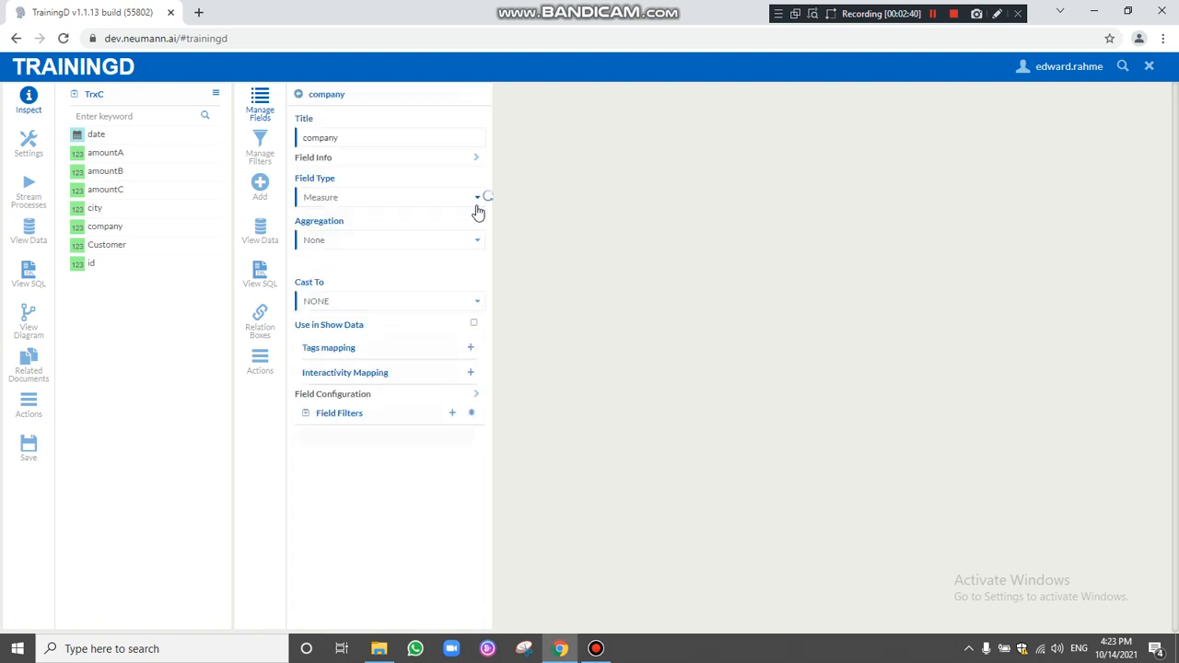
left_click(380, 198)
left_click(348, 280)
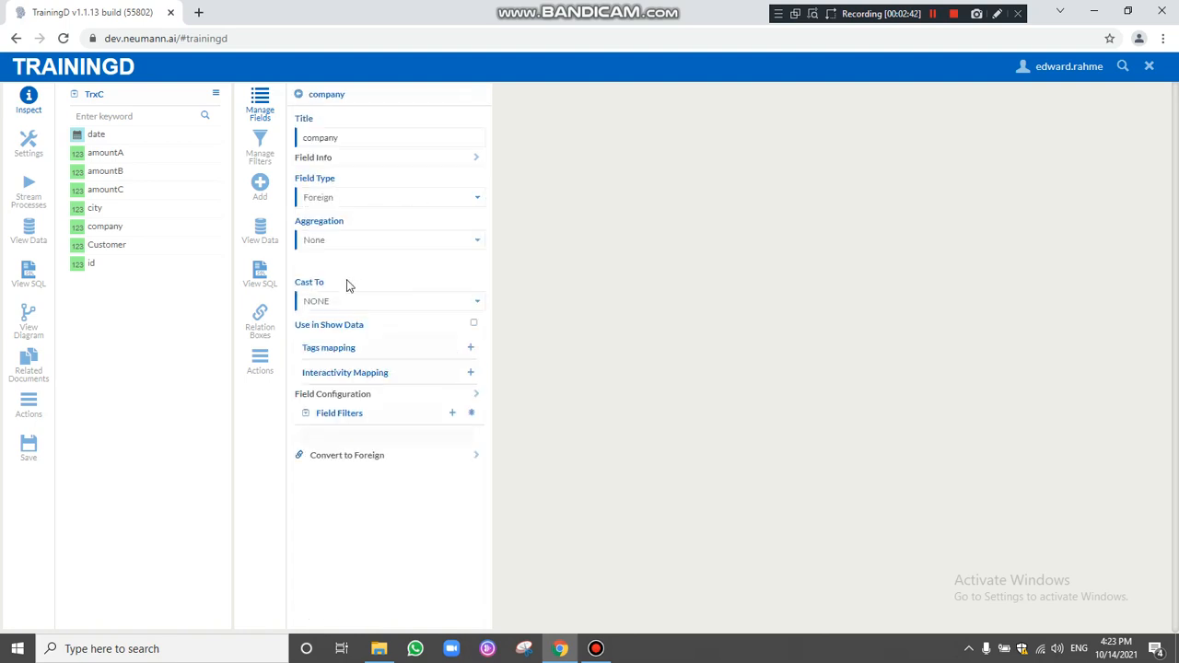
left_click(351, 460)
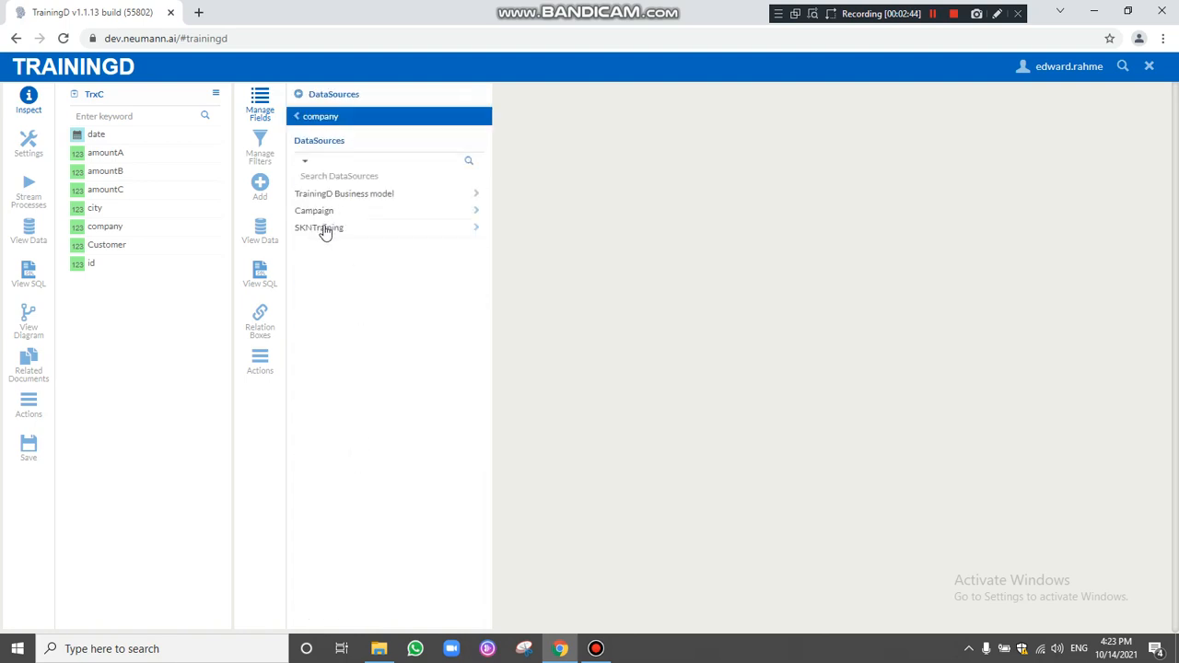
left_click(324, 229)
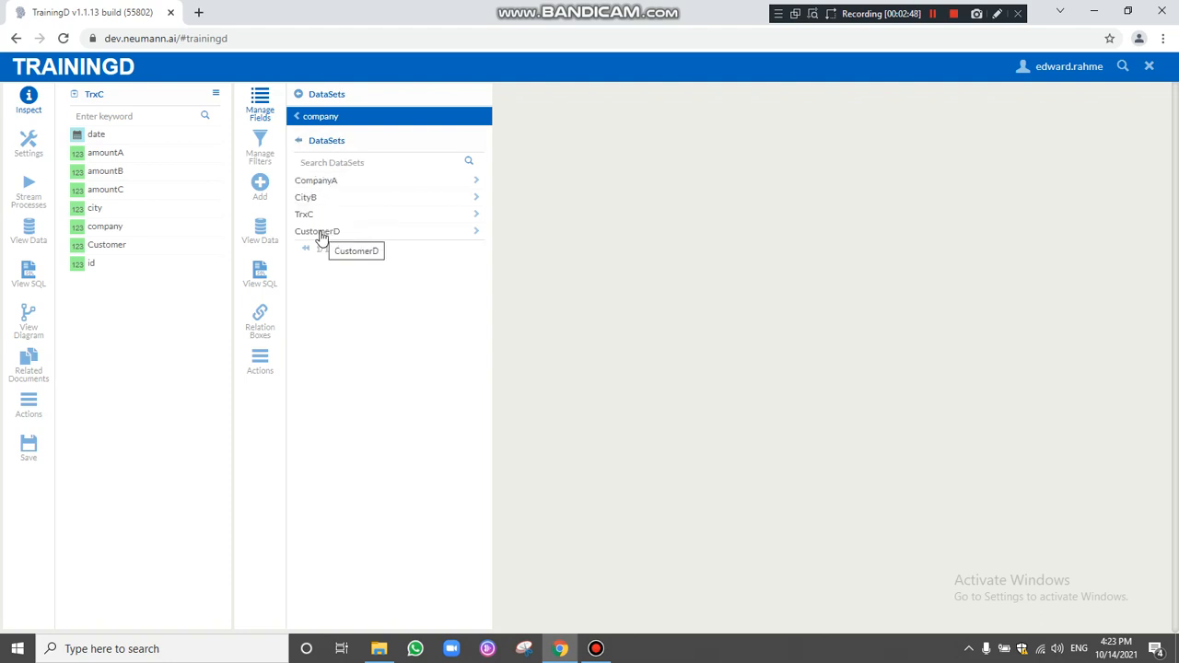
left_click(322, 187)
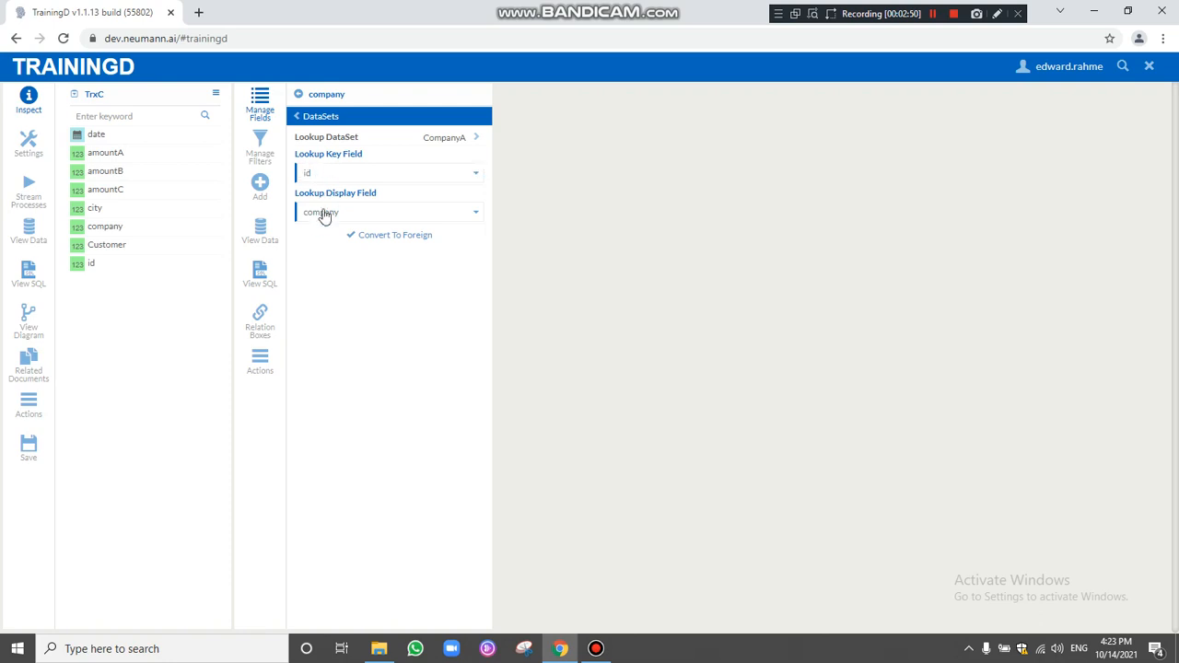
left_click(403, 235)
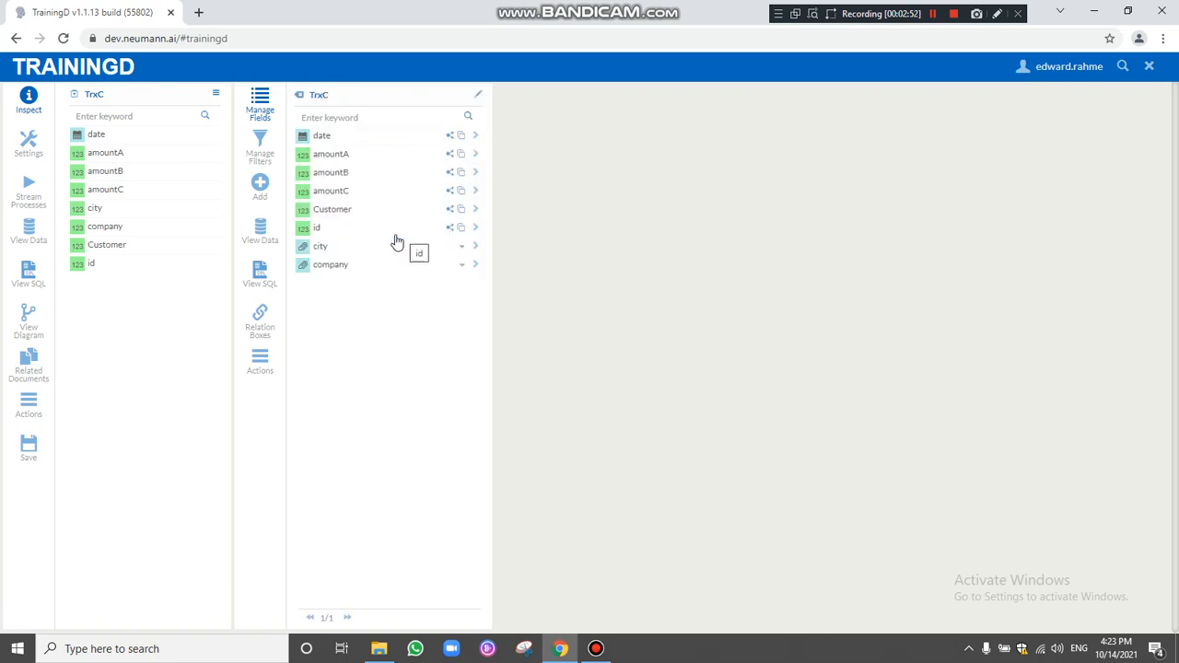
- Delete the amountB and amountC fields from the TrxC box
left_click(478, 95)
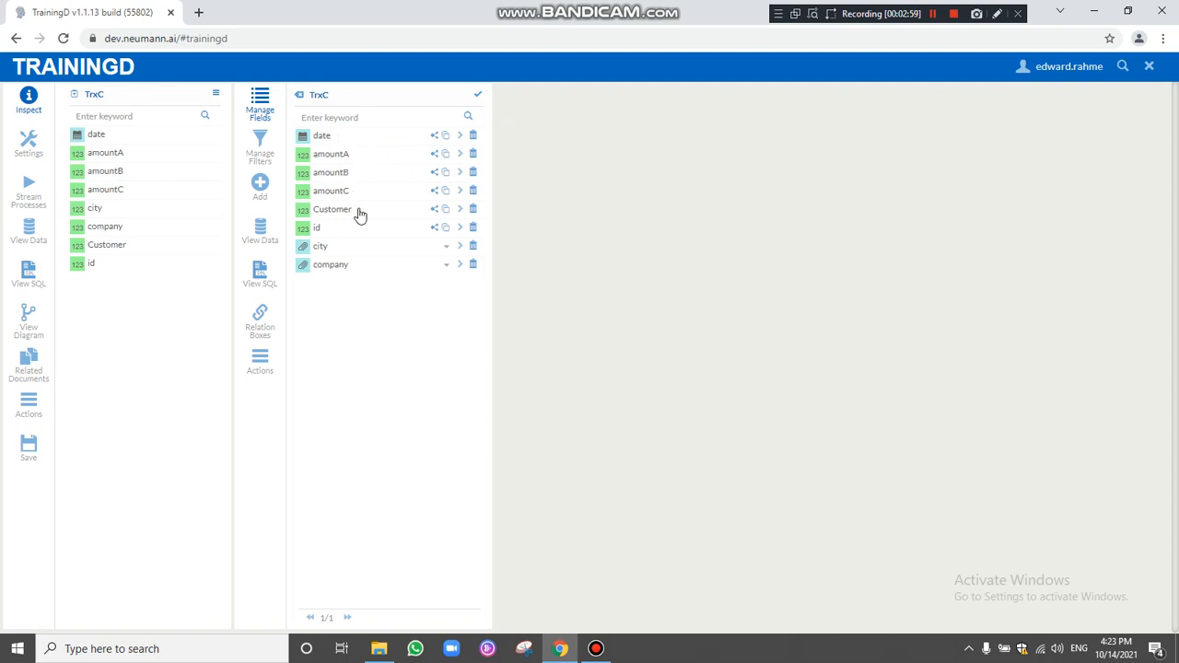
left_click(474, 175)
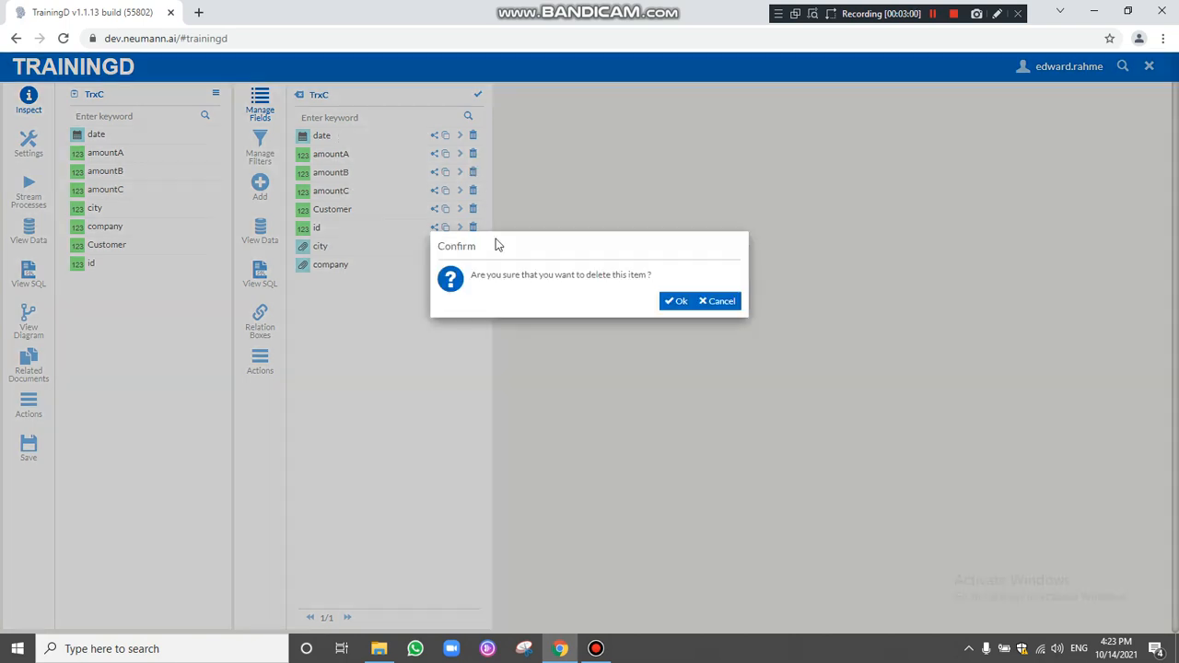
left_click(675, 303)
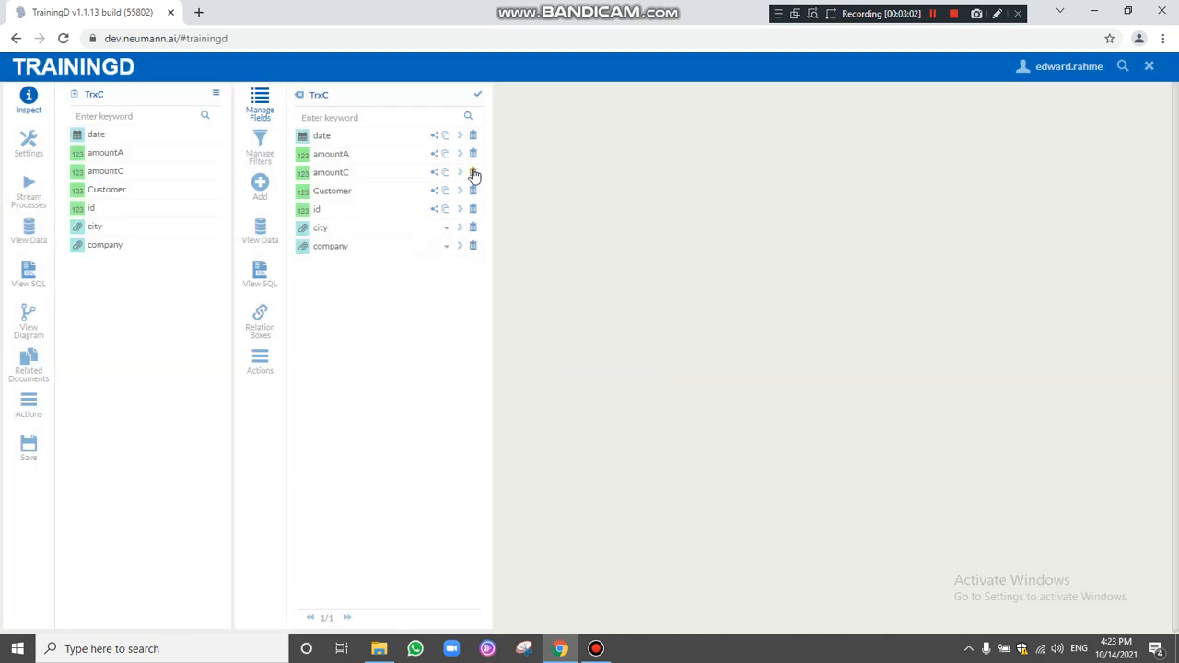
left_click(473, 173)
left_click(675, 302)
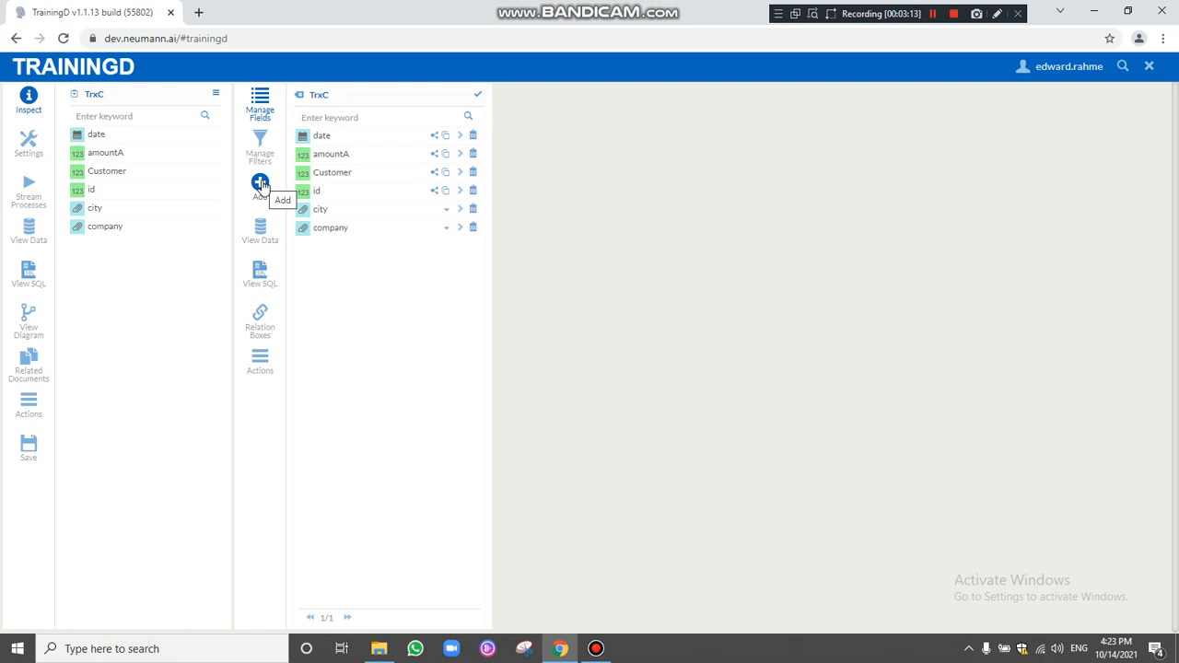
- Add a box as a simple join from TrxC to the CustomerD dataset of SKNTraining
left_click(261, 183)
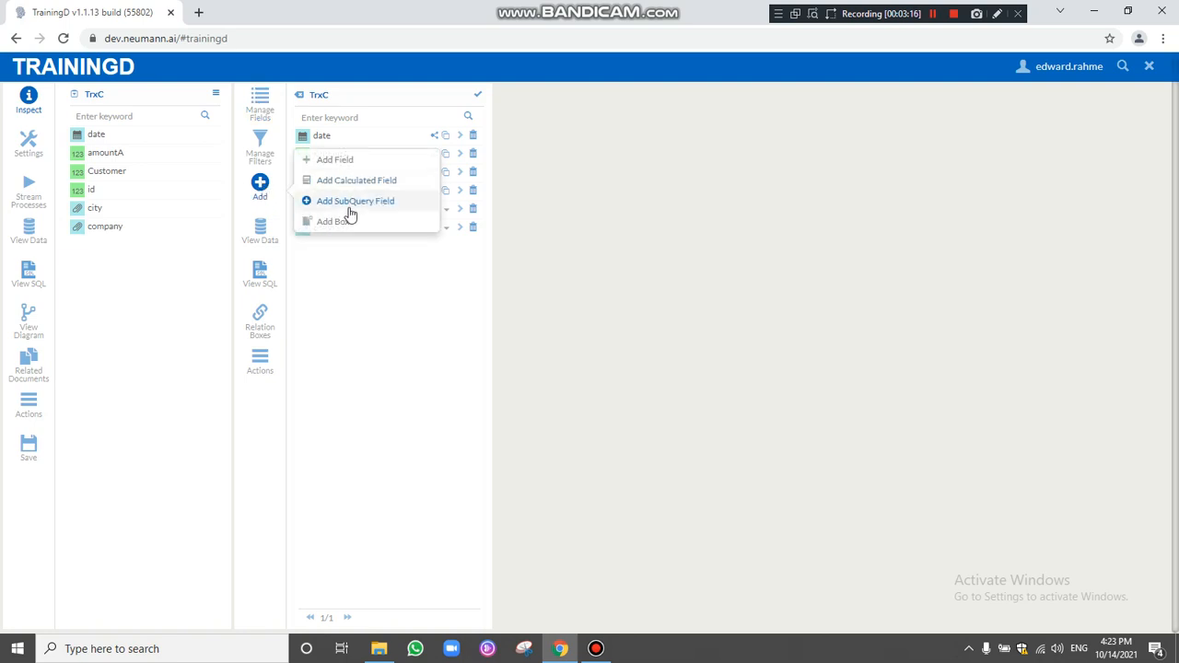
left_click(338, 227)
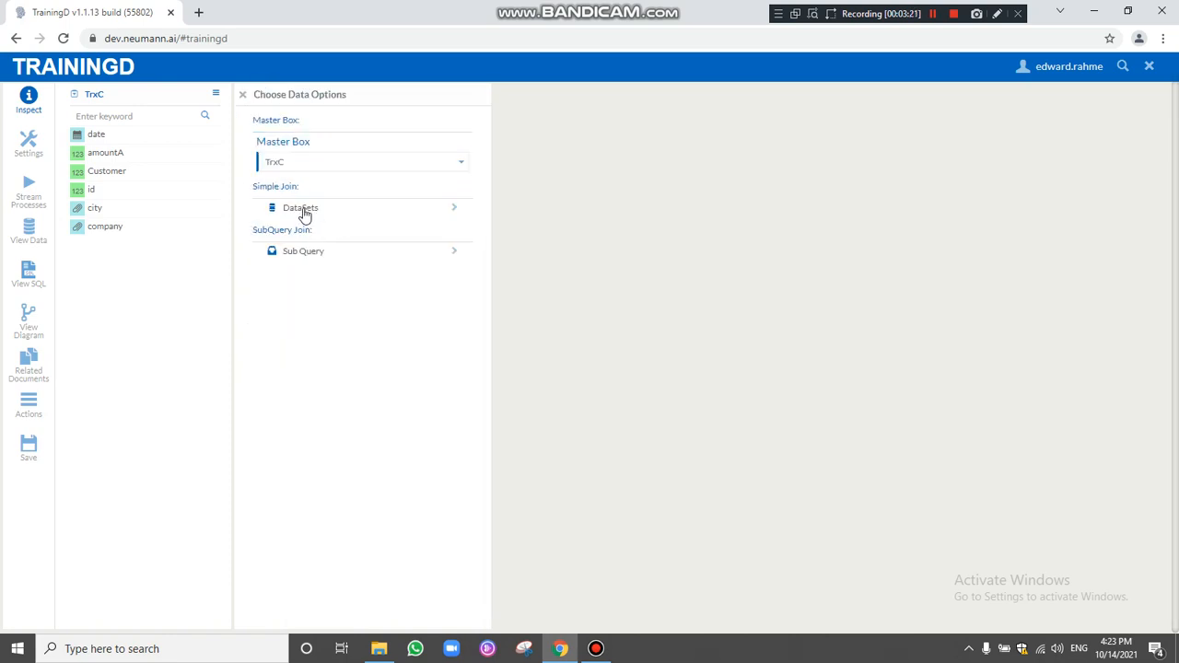
left_click(304, 214)
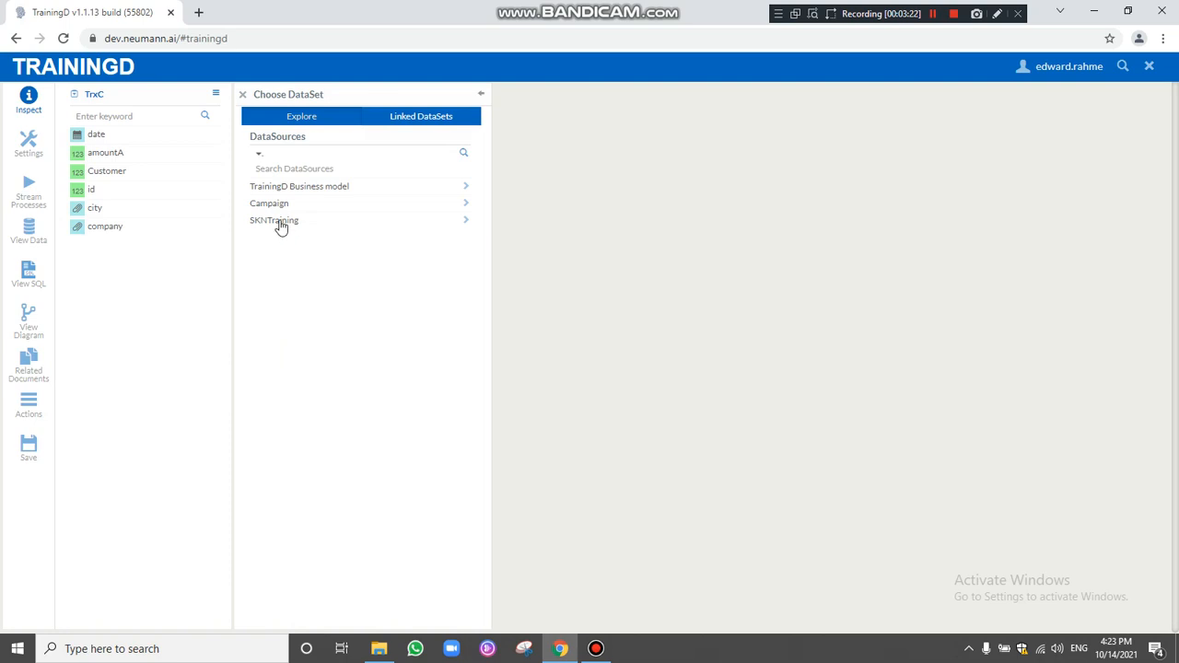
left_click(280, 222)
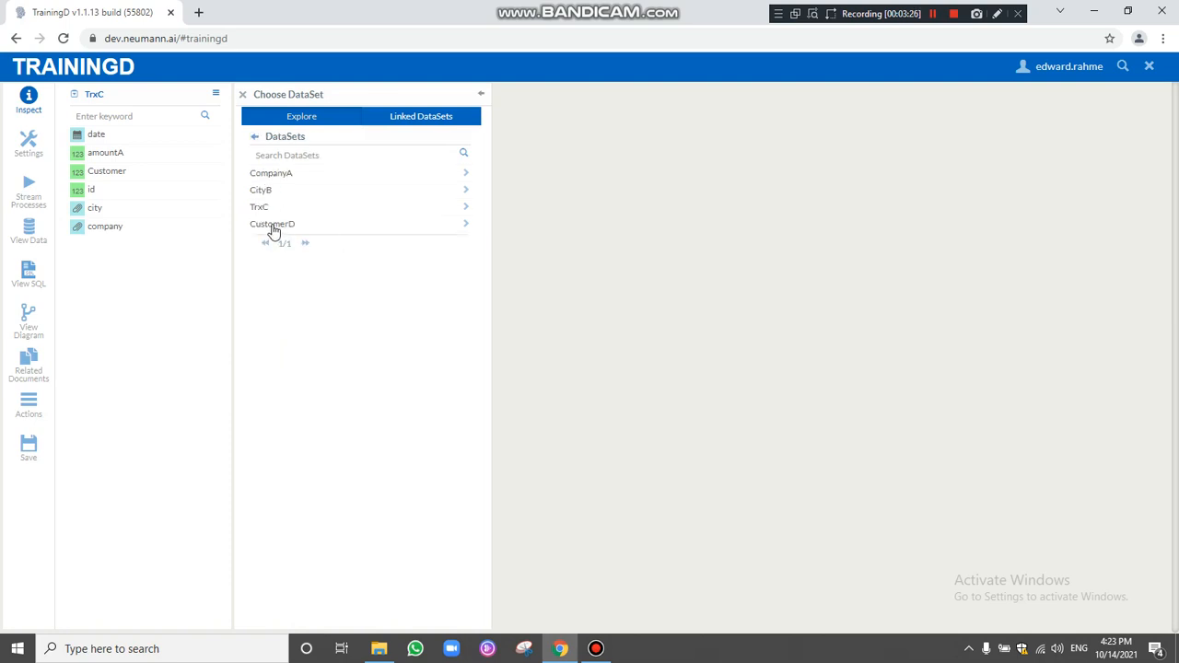
left_click(272, 227)
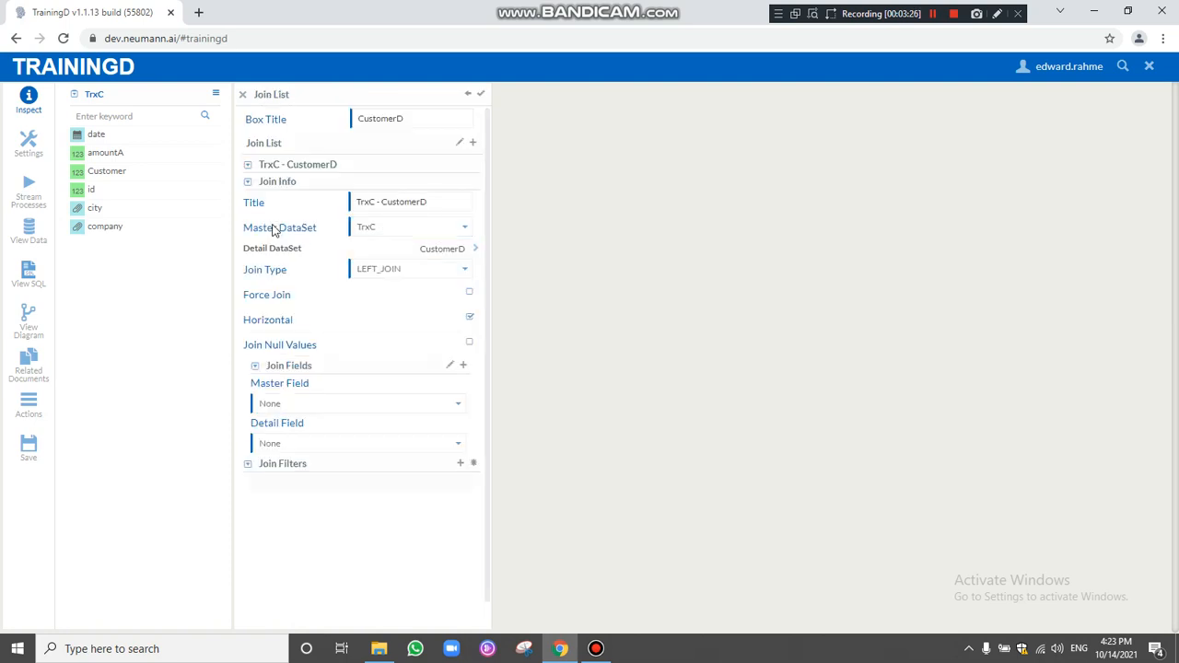
- Set the TrxC - CustomerD join fields to master field Customer and detail field ID
left_click(295, 405)
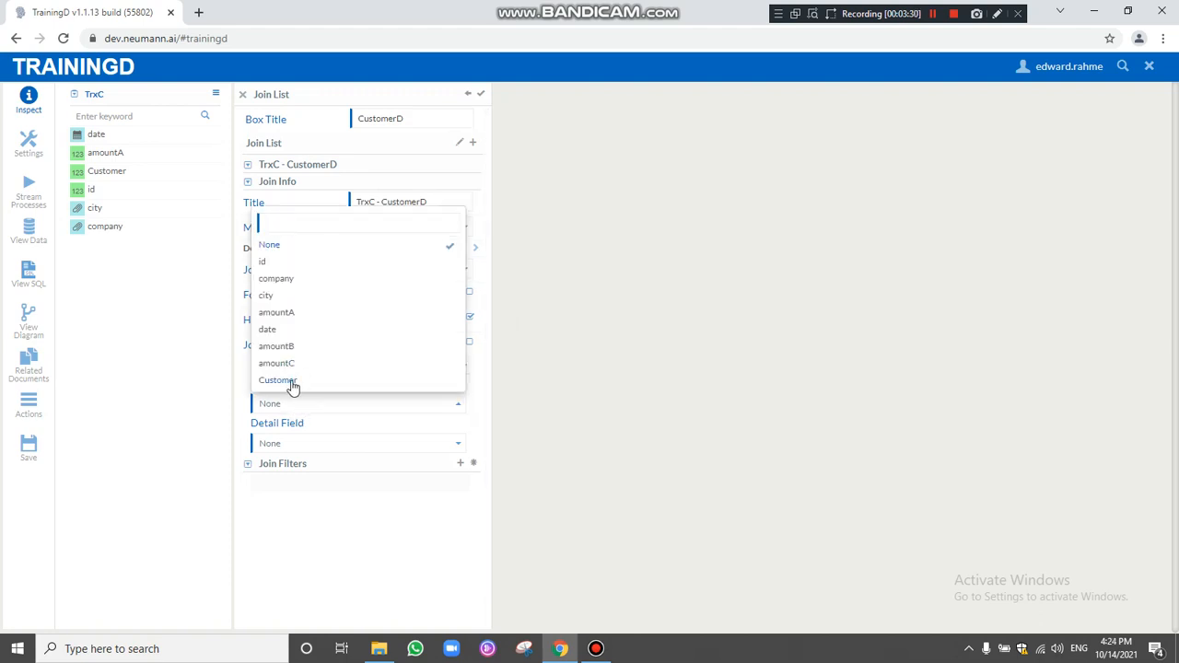
left_click(279, 381)
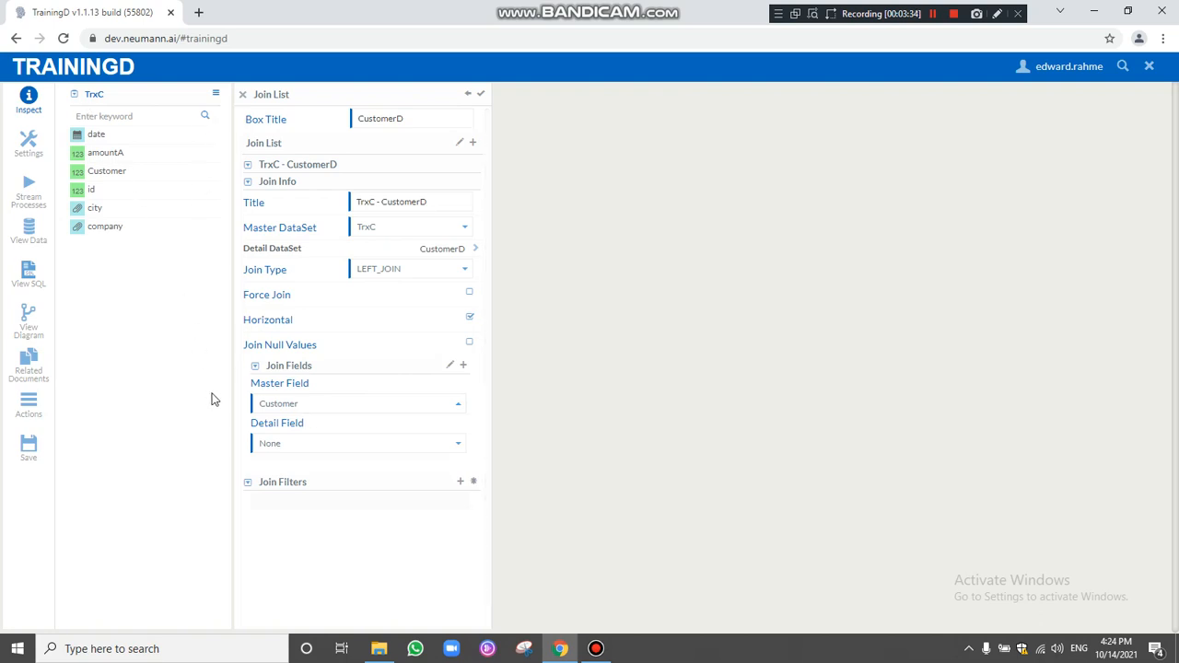
left_click(333, 449)
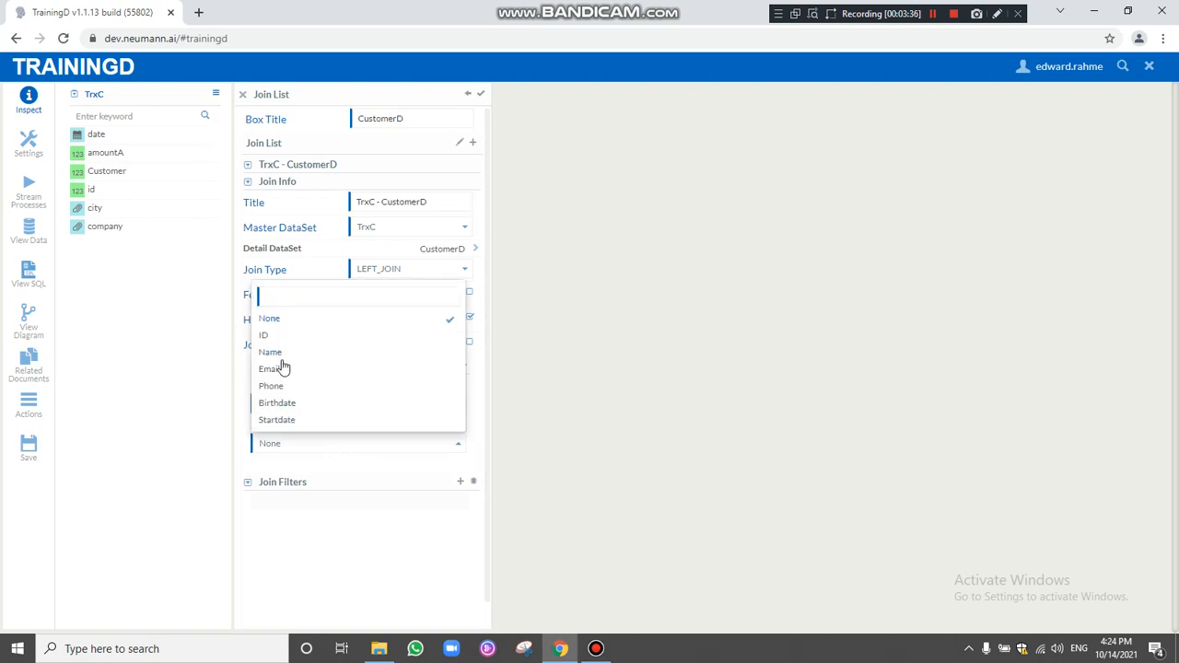
left_click(267, 337)
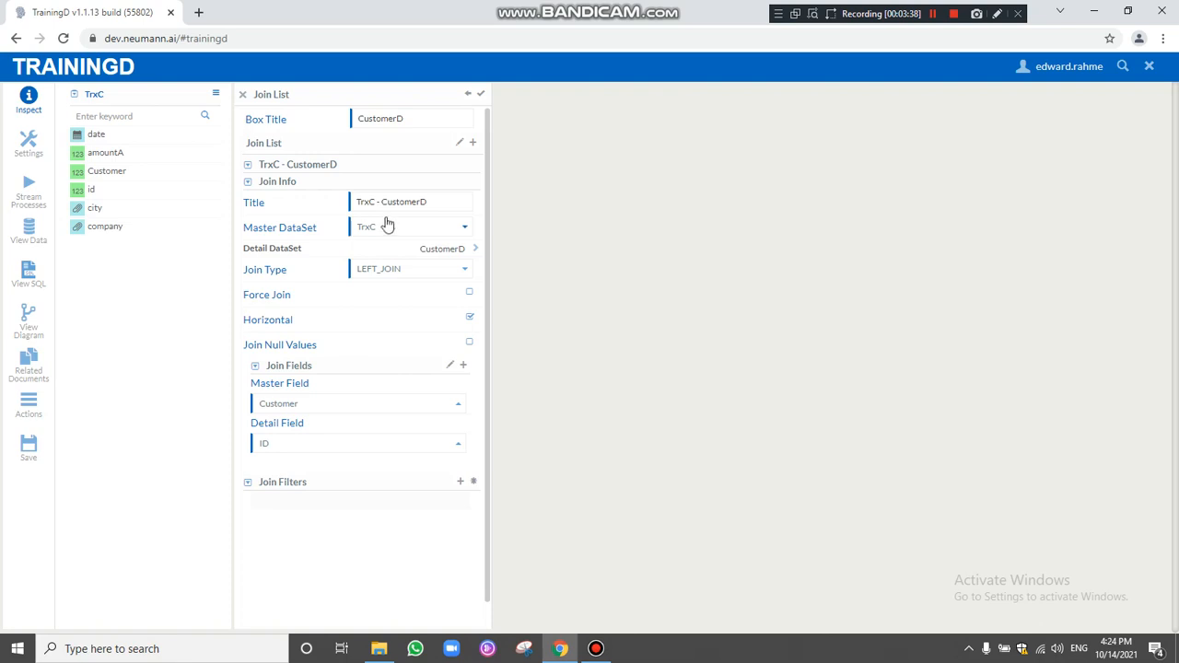
left_click_drag(375, 201, 357, 202)
- Accept the join and add only the Email field to the CustomerD box
left_click(481, 95)
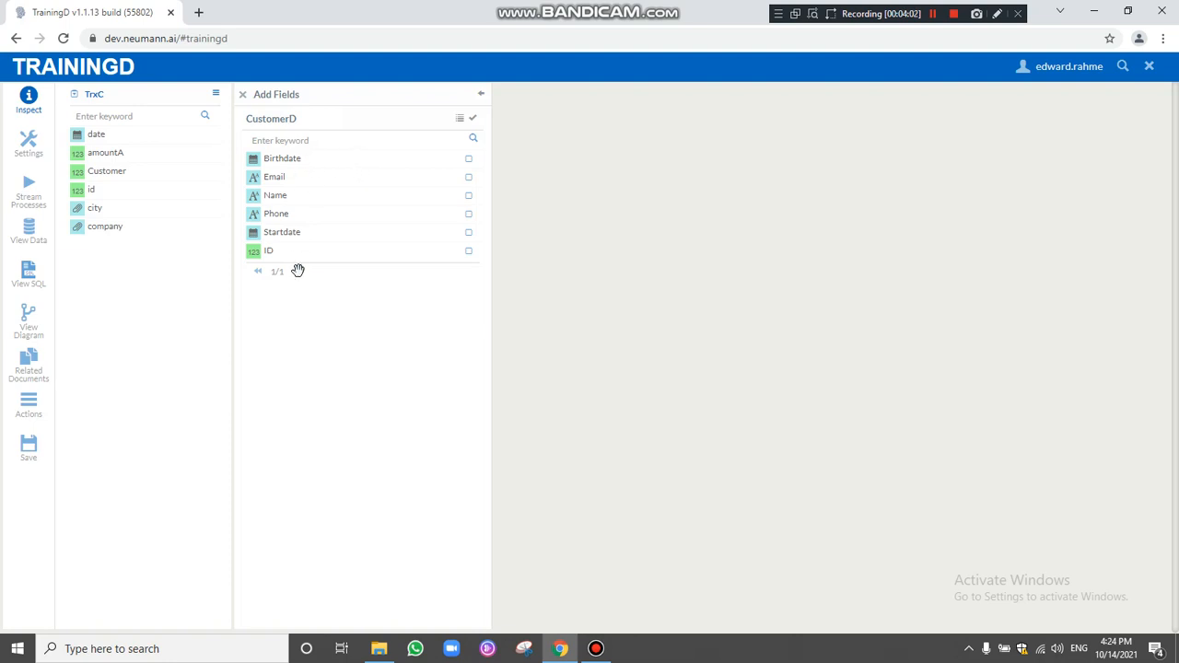
left_click(468, 177)
left_click(473, 118)
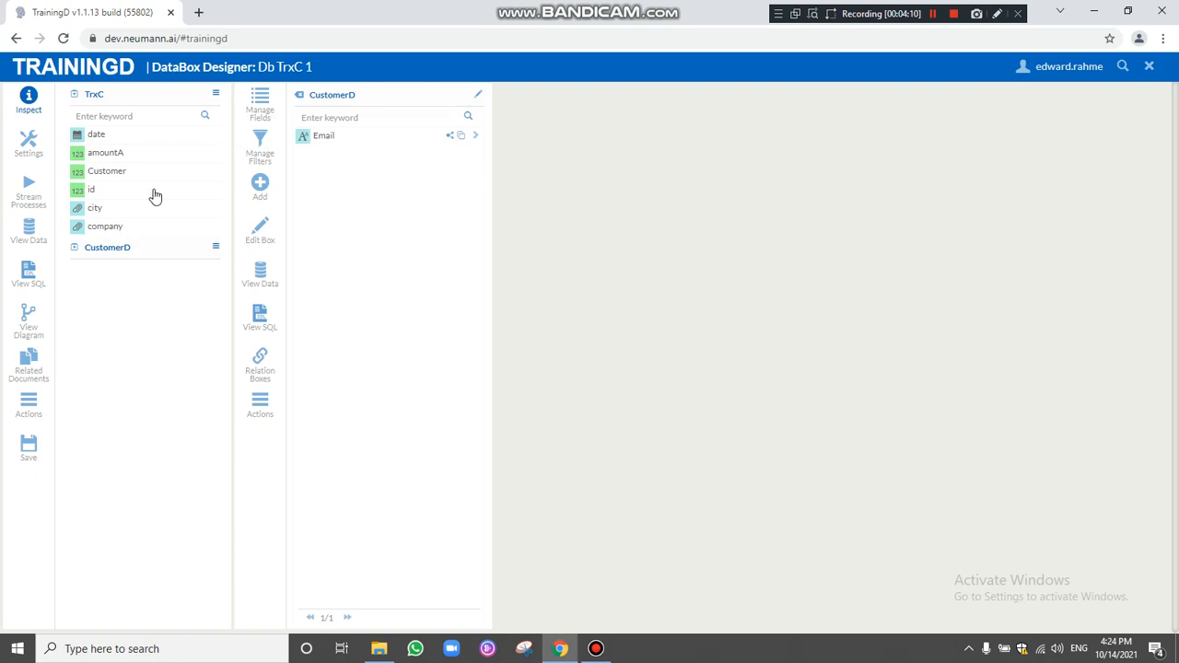
- Preview the DataBox data for TrxC with its lookup and joined Email columns
left_click(29, 231)
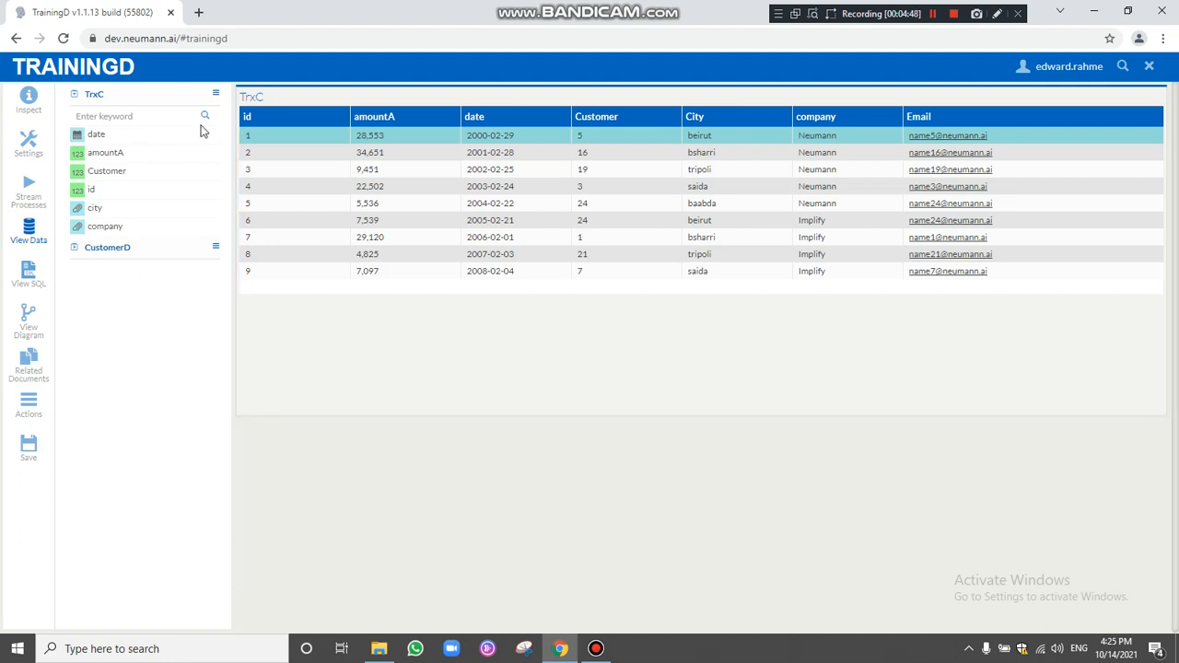
- Add a subquery box from TrxC, built on the SKNTraining TrxC dataset with only the date and company fields
left_click(217, 97)
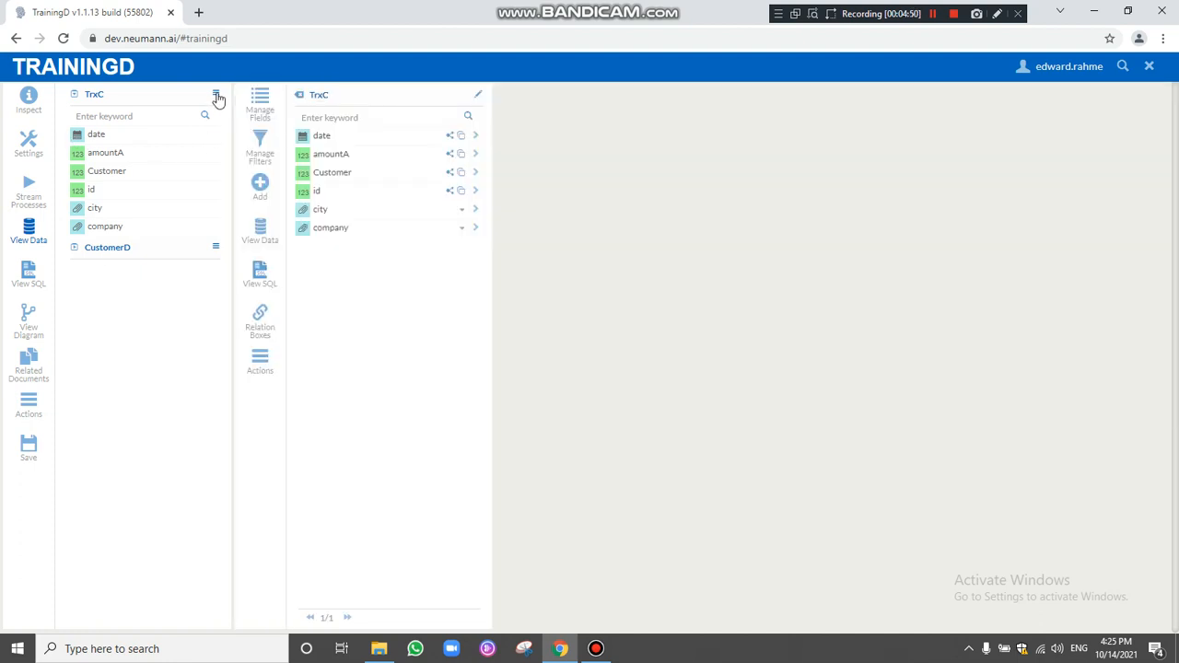
left_click(261, 184)
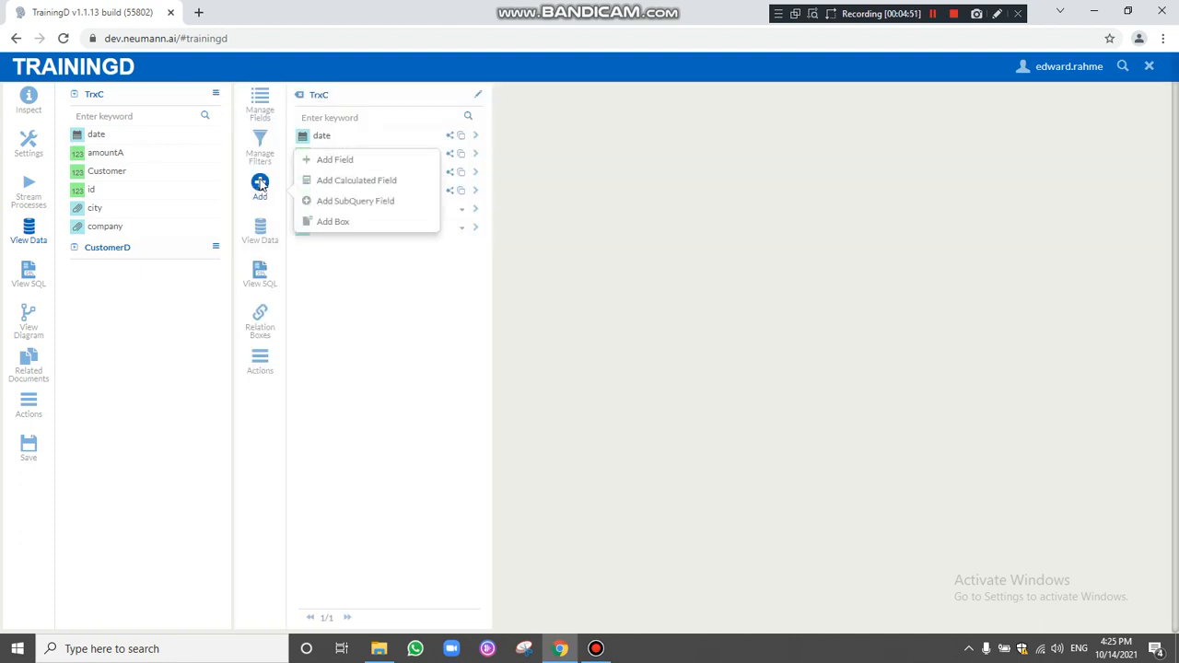
left_click(343, 225)
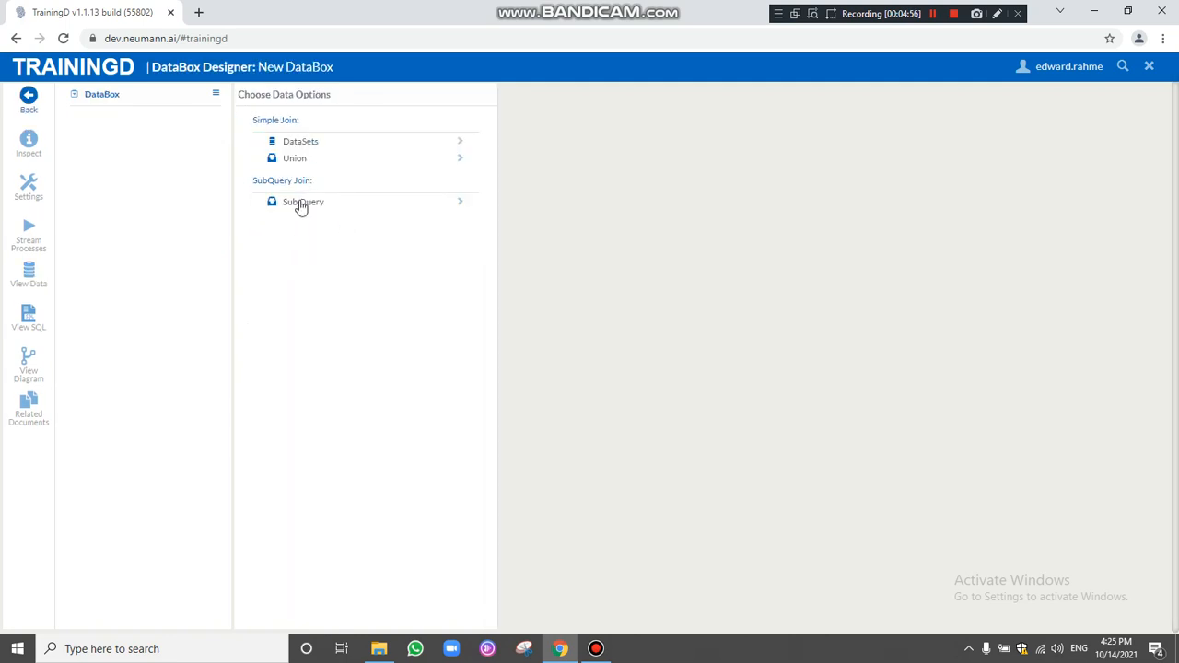
left_click(312, 143)
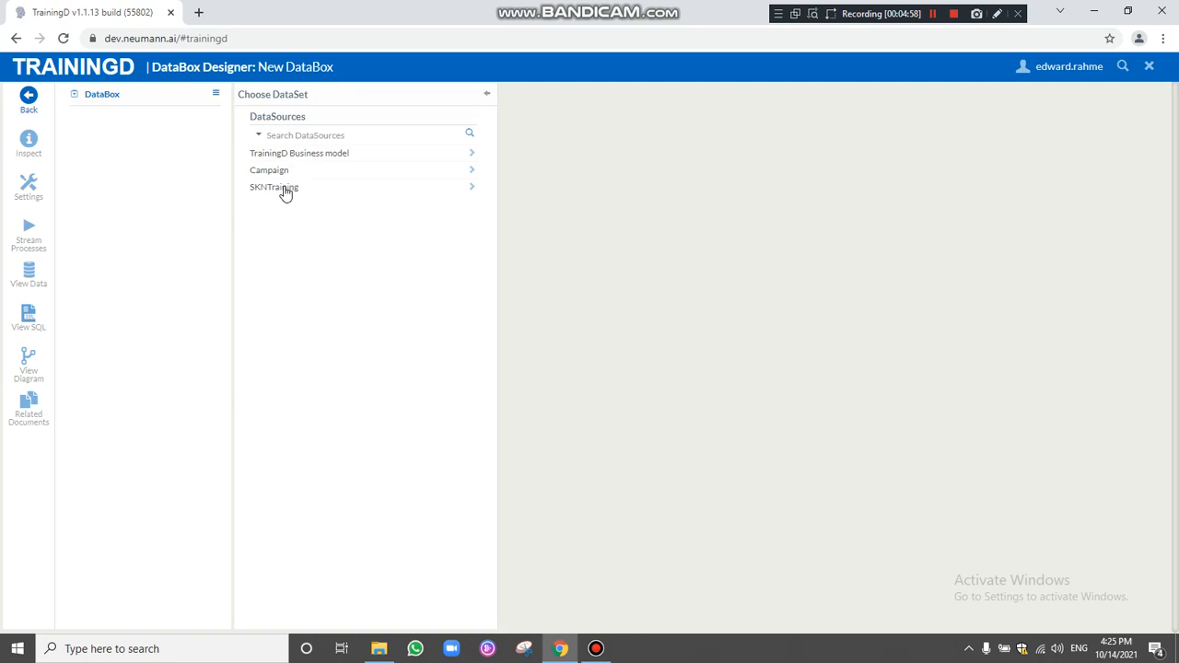
left_click(286, 190)
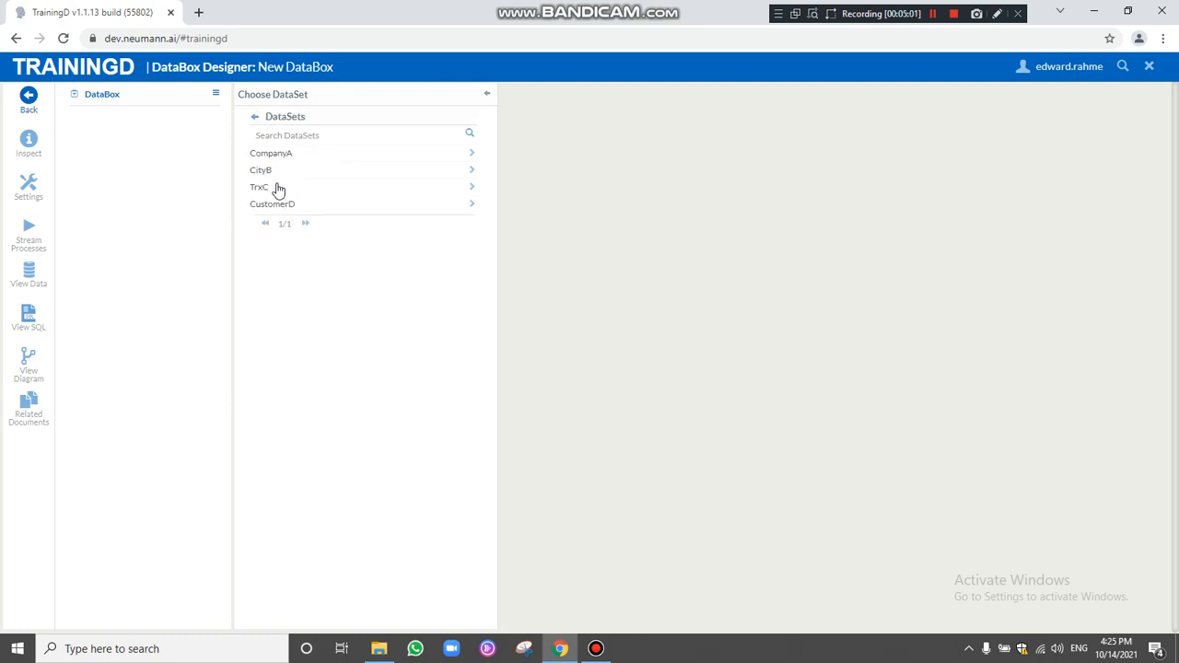
left_click(262, 189)
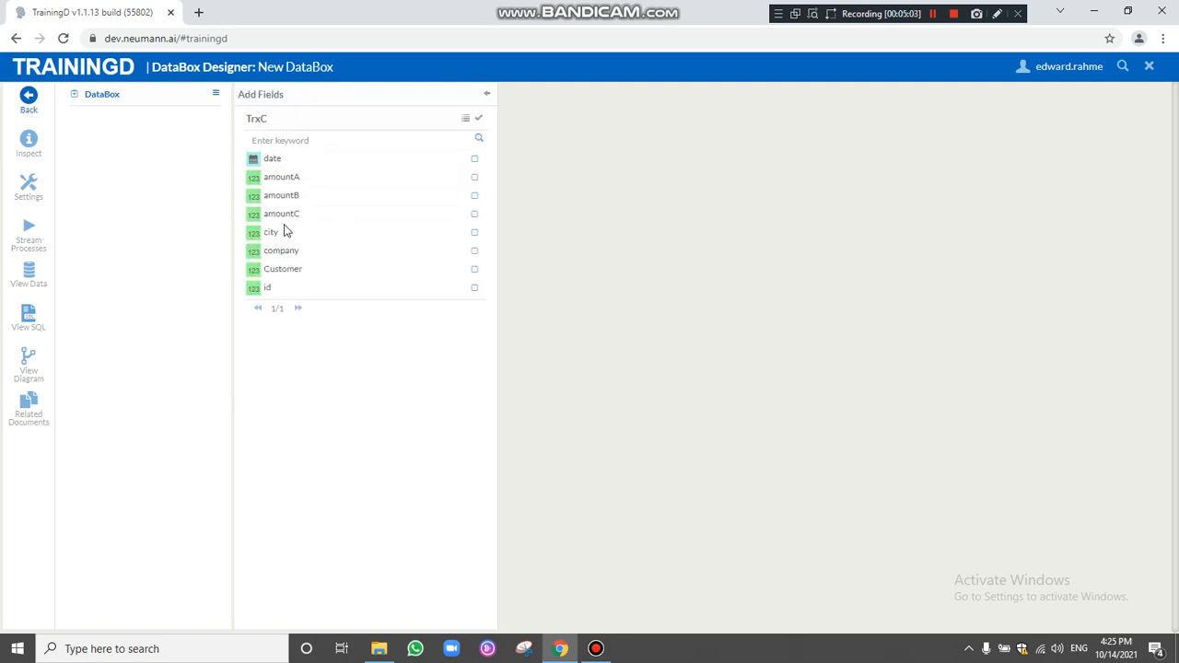
left_click(285, 253)
left_click(475, 159)
left_click(478, 118)
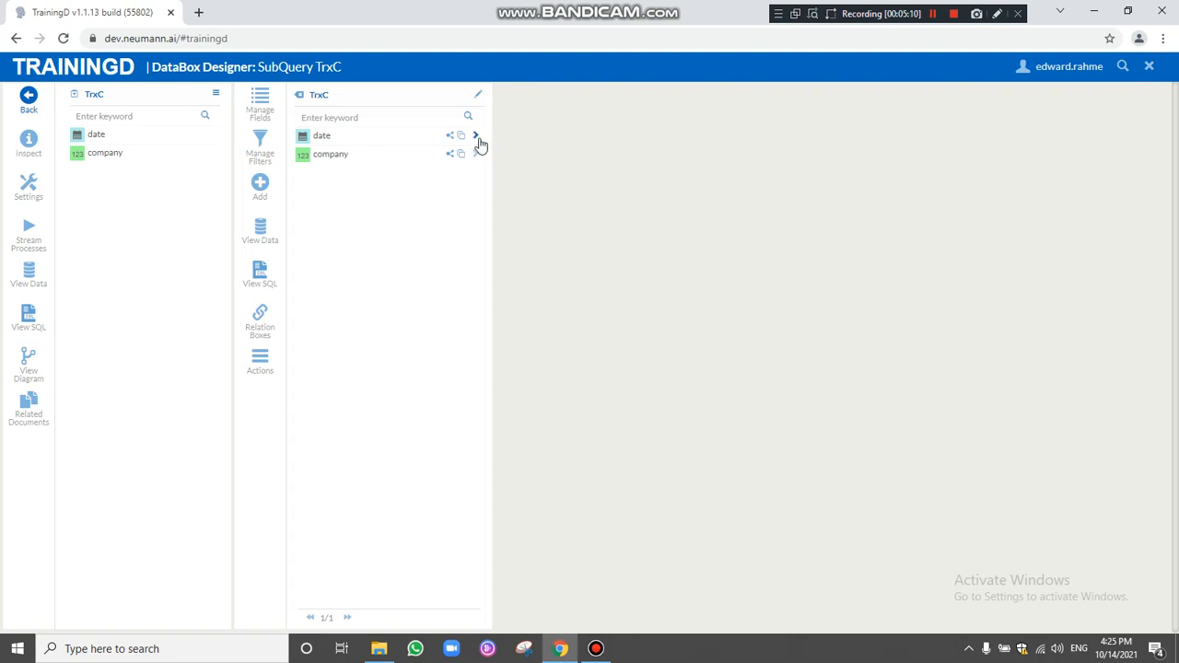
- Set the aggregation of the subquery's date field to Minimum, keeping its field type as Dimension
left_click(477, 138)
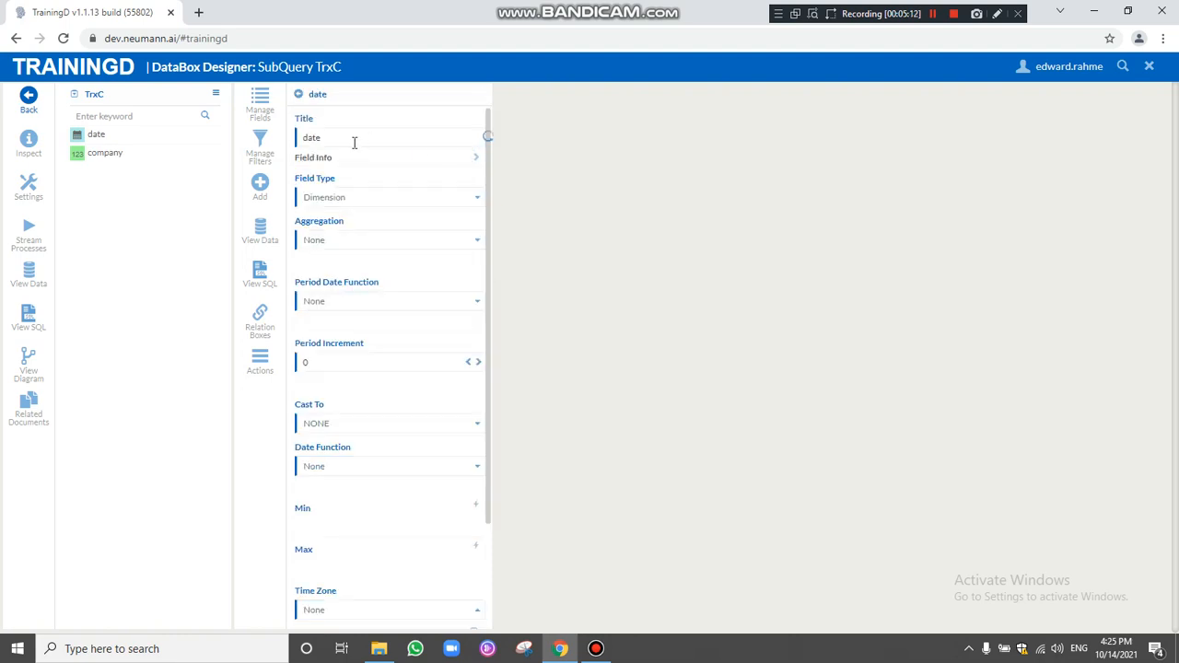
left_click(343, 199)
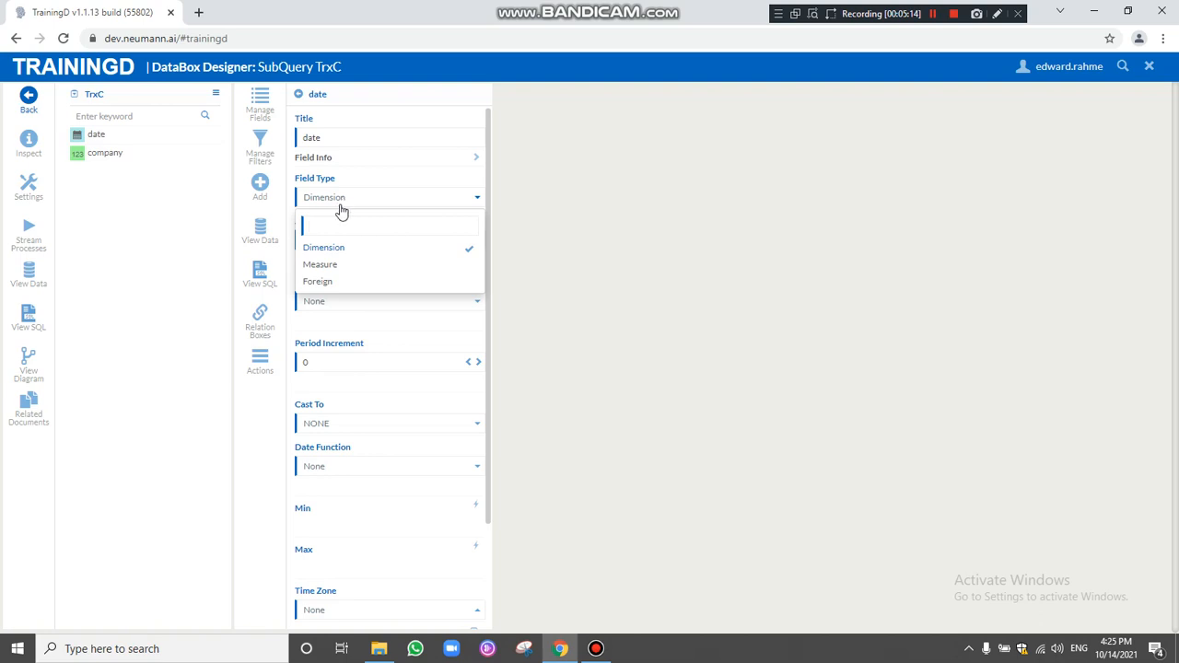
left_click(363, 201)
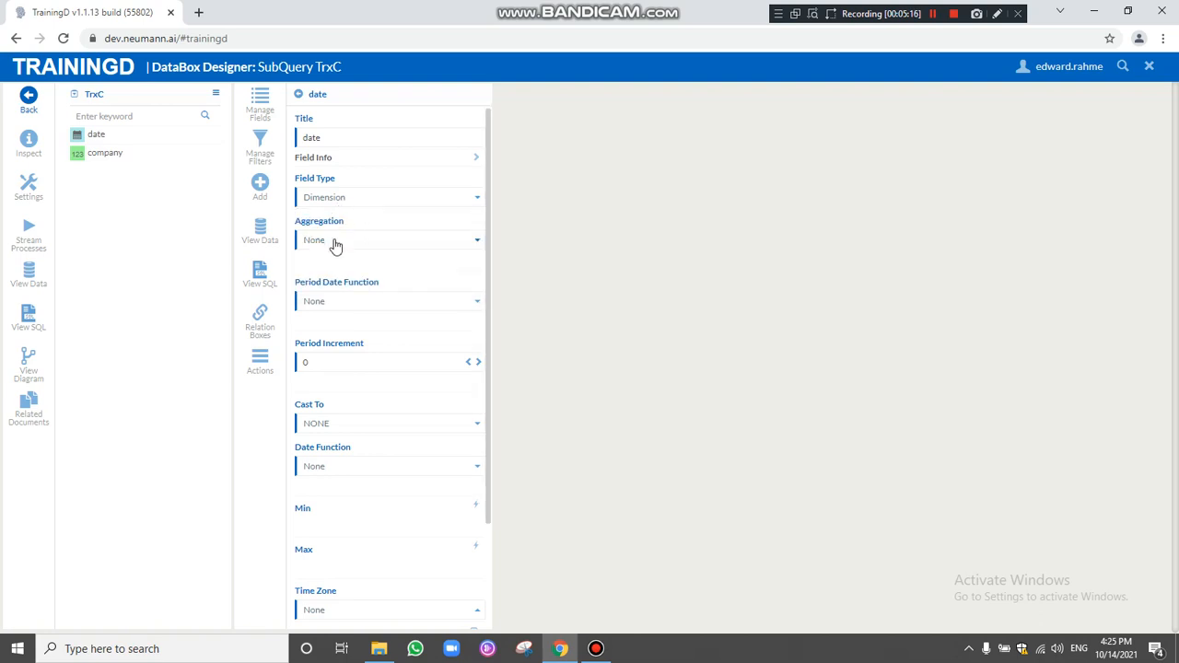
left_click(335, 242)
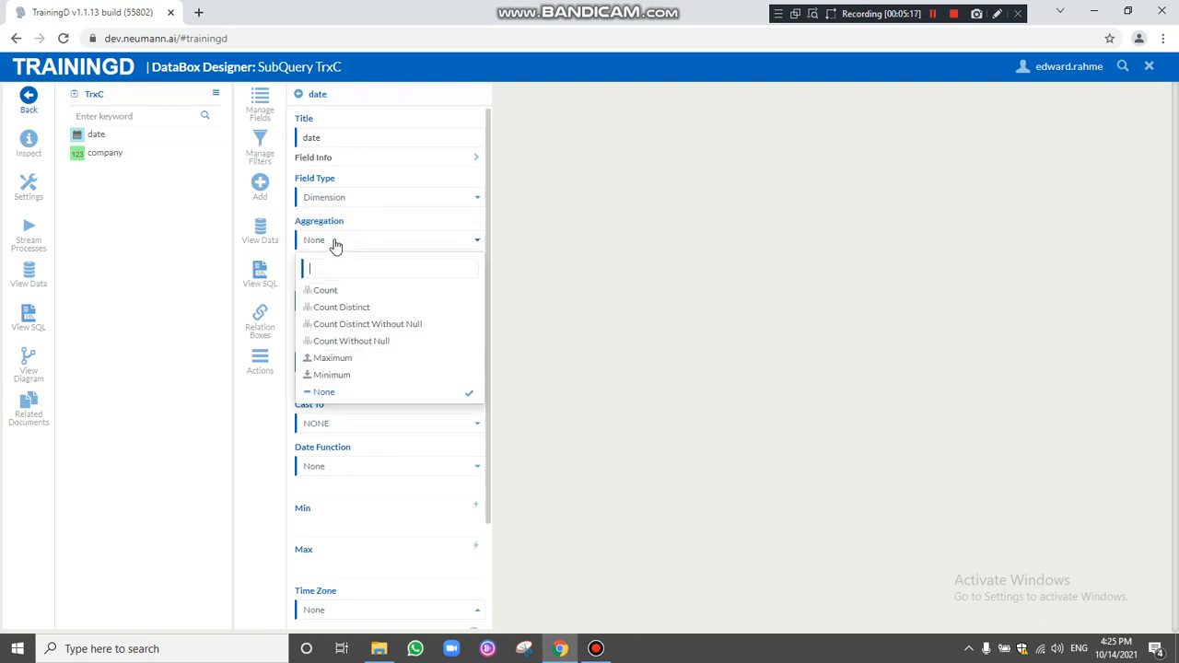
left_click(336, 374)
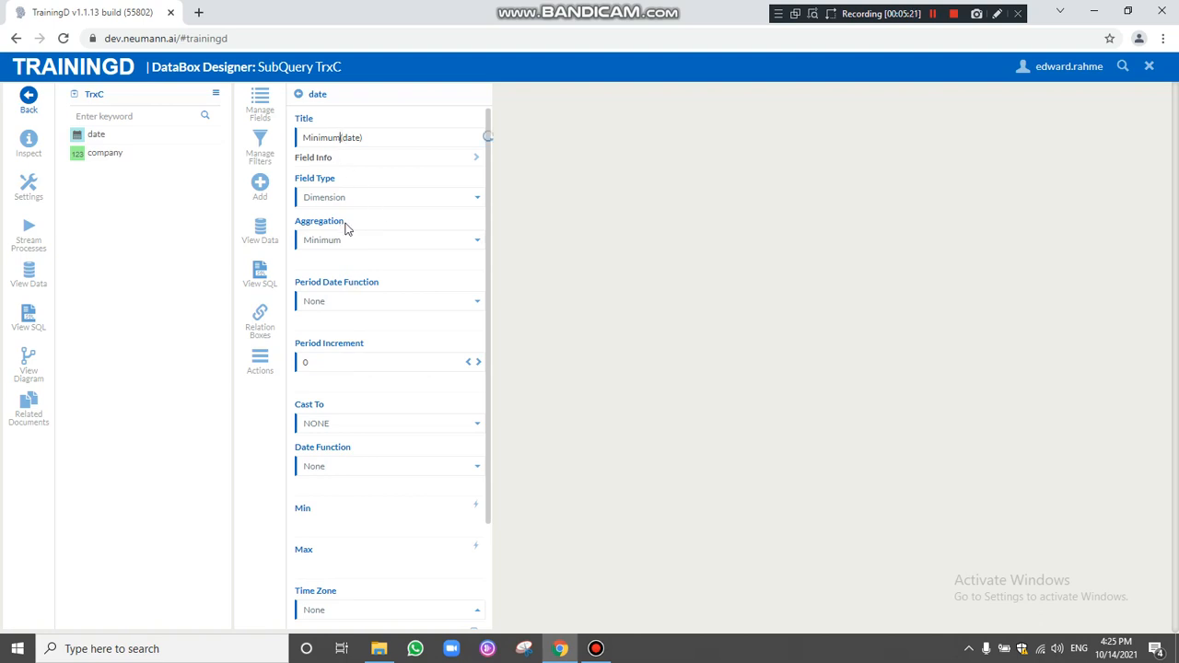
- Rename the subquery's minimum date field as Comp Min(date)
key("BackSpace")
key("BackSpace")
key("BackSpace")
key("BackSpace")
type("Con")
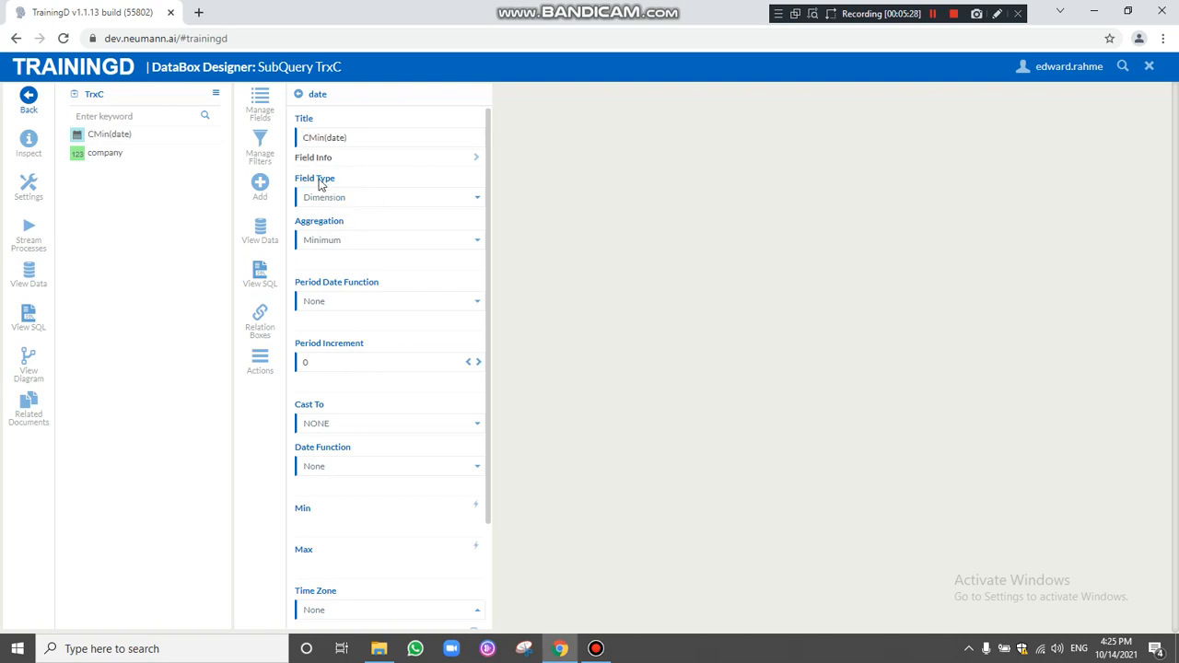
key("BackSpace")
type("mp")
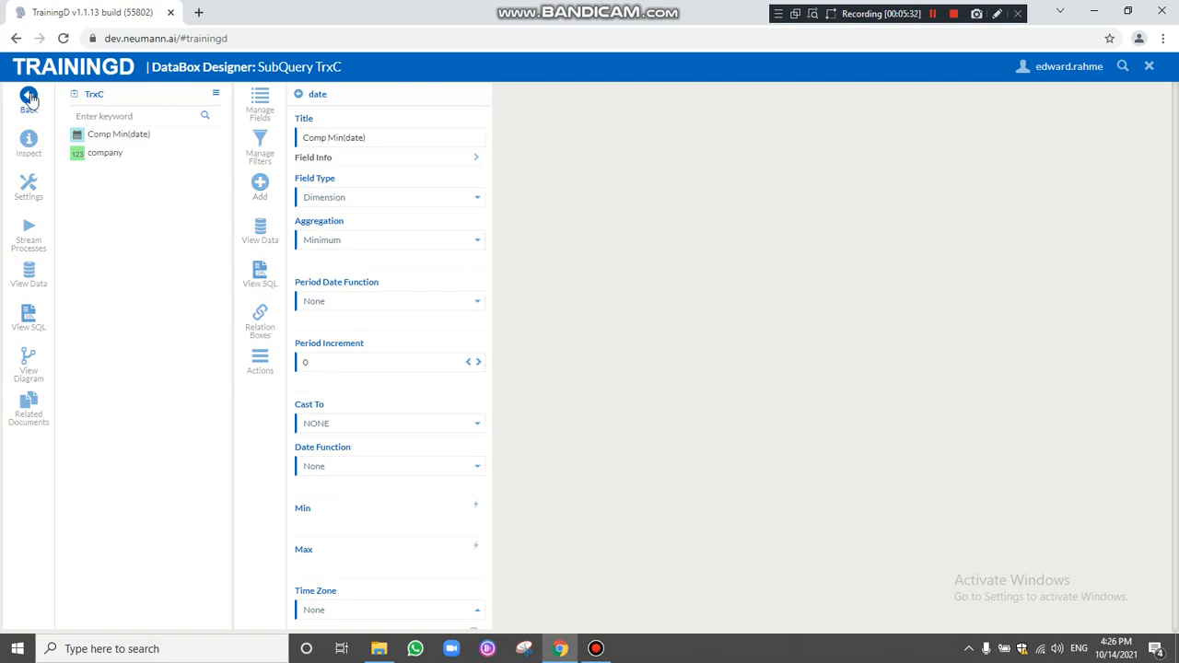
- Return to the subquery's join settings and set both its master field and detail field to company
left_click(28, 98)
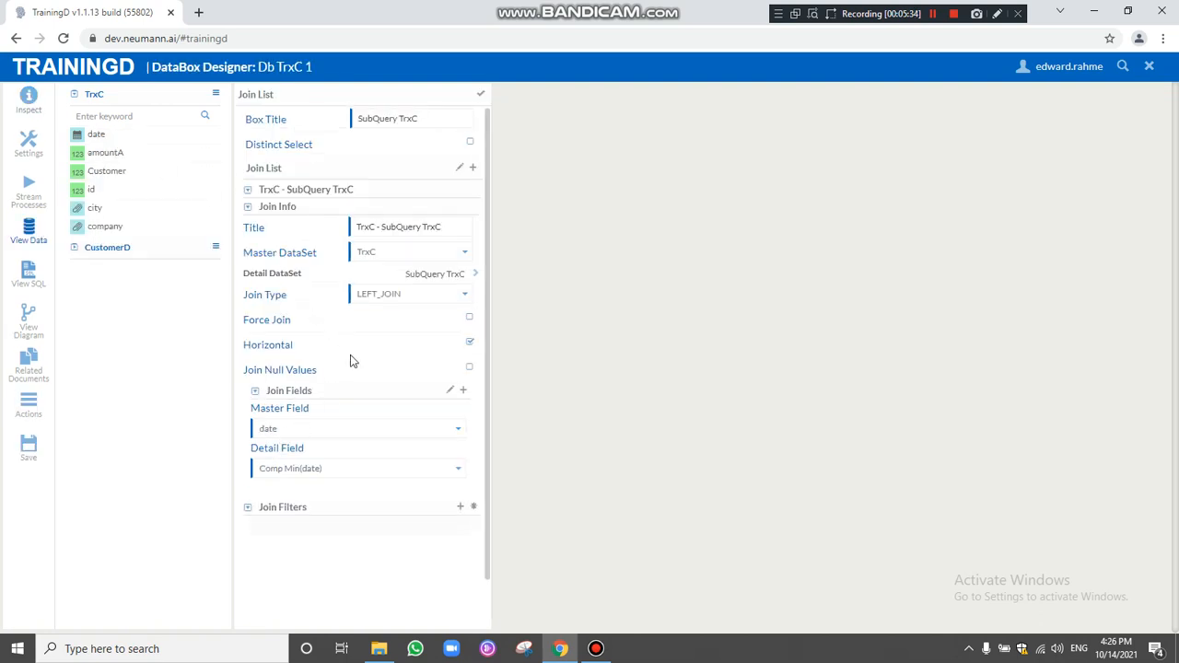
left_click(305, 431)
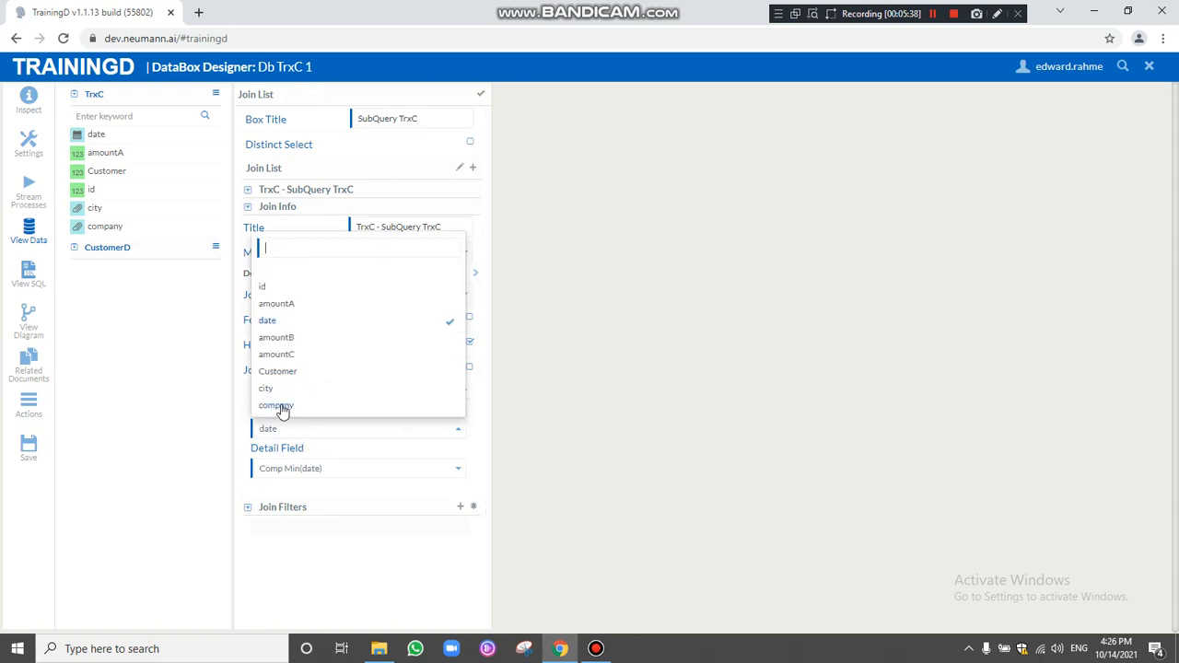
left_click(283, 407)
left_click(324, 472)
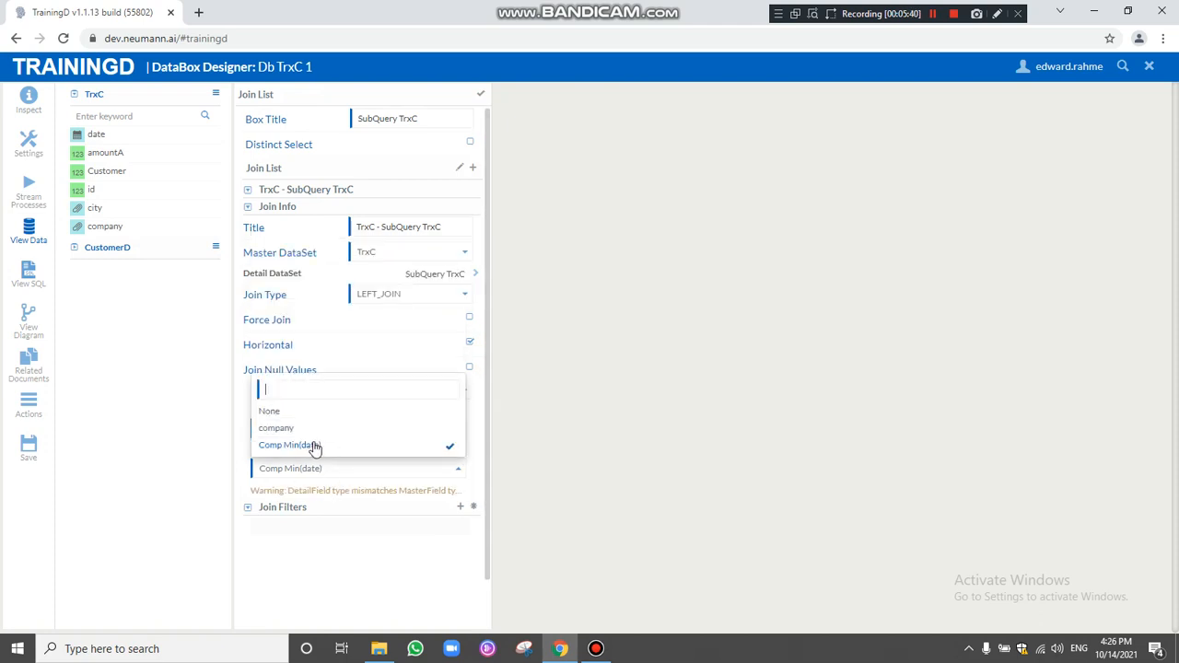
left_click(286, 428)
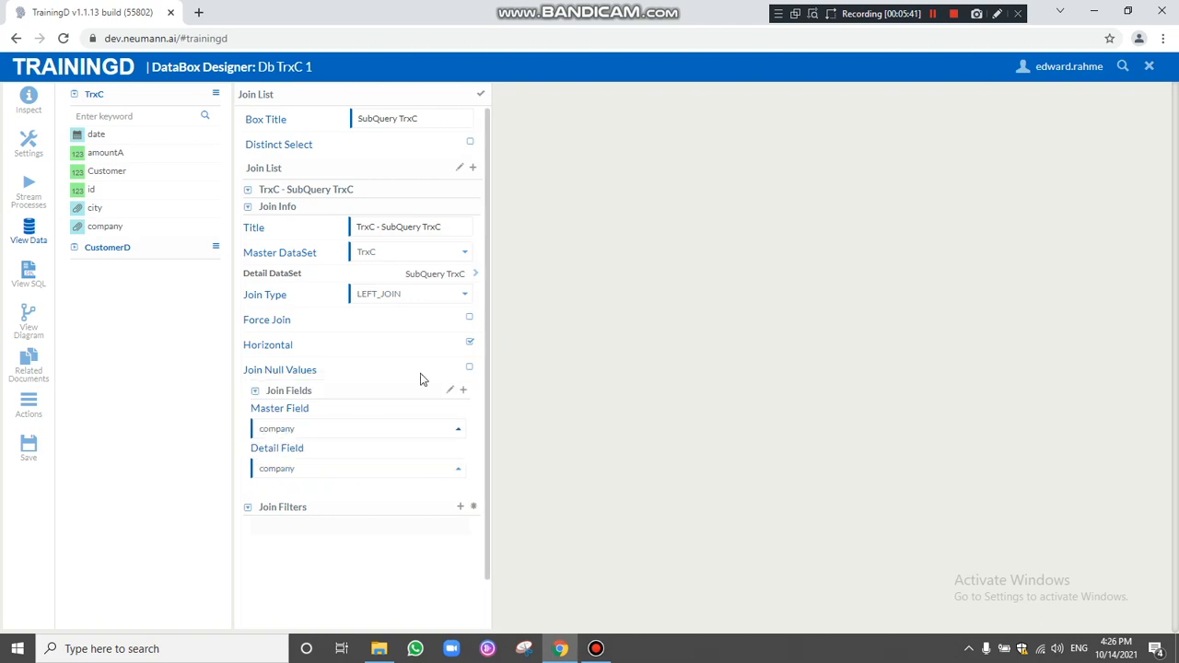
- Accept the TrxC - SubQuery TrxC join and add only the Comp Min(date) field to the box
left_click(482, 96)
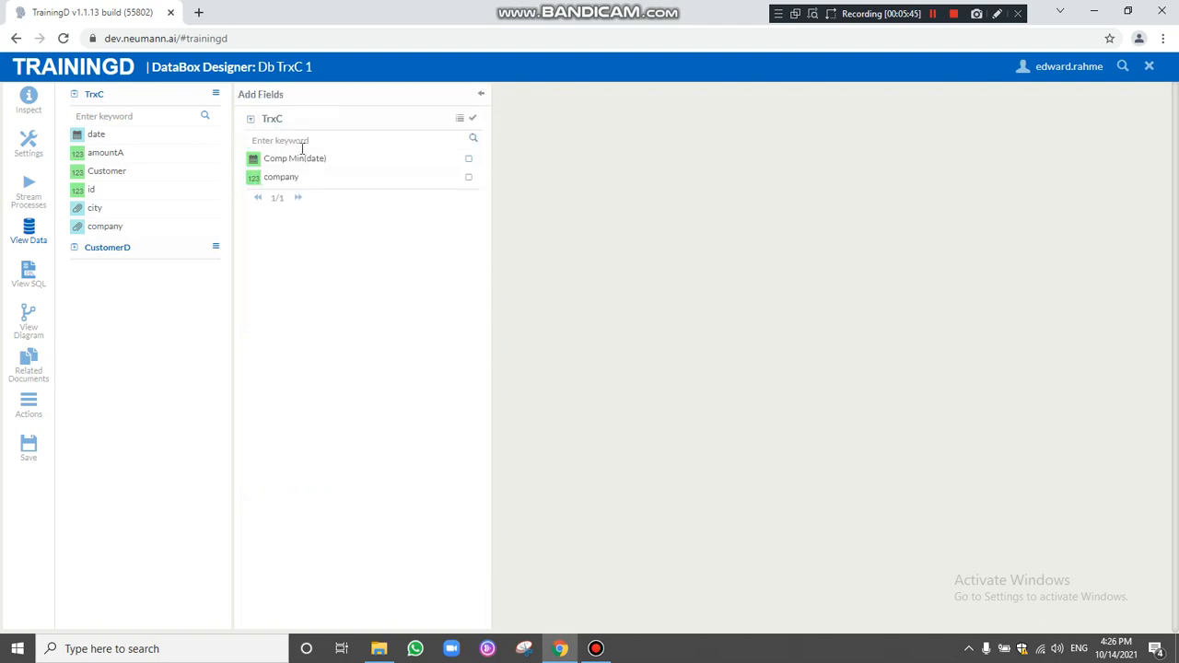
left_click(470, 160)
left_click(474, 118)
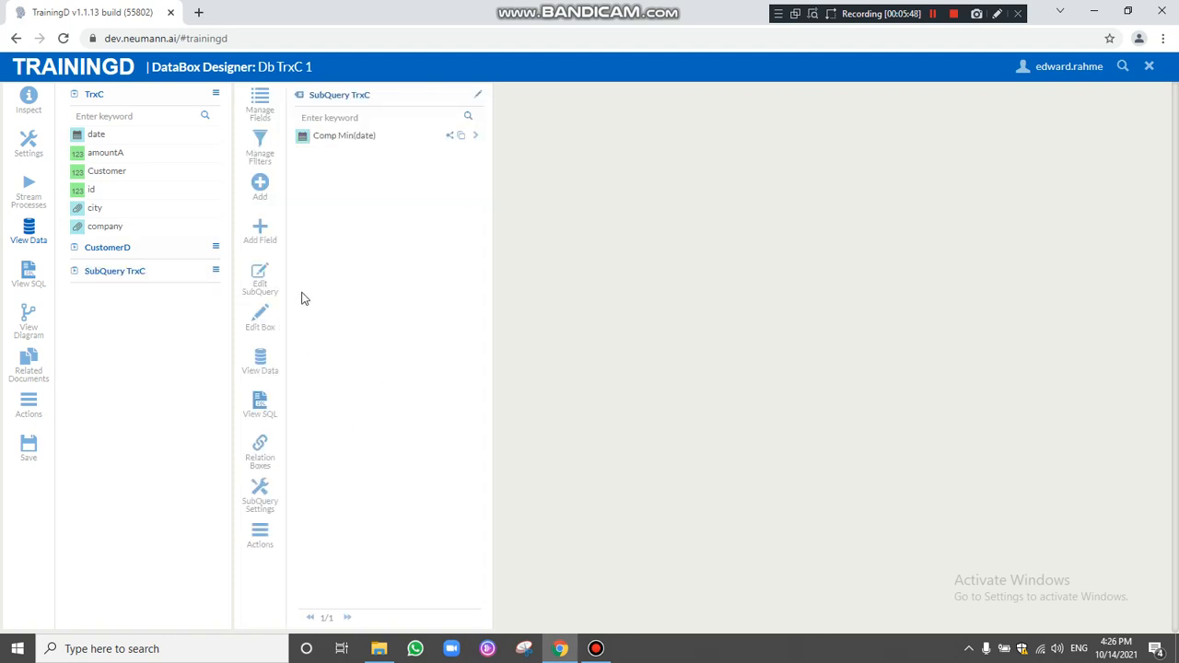
- Change the subquery box's title to SubQuery TrxC - Comp Min Date
left_click(260, 317)
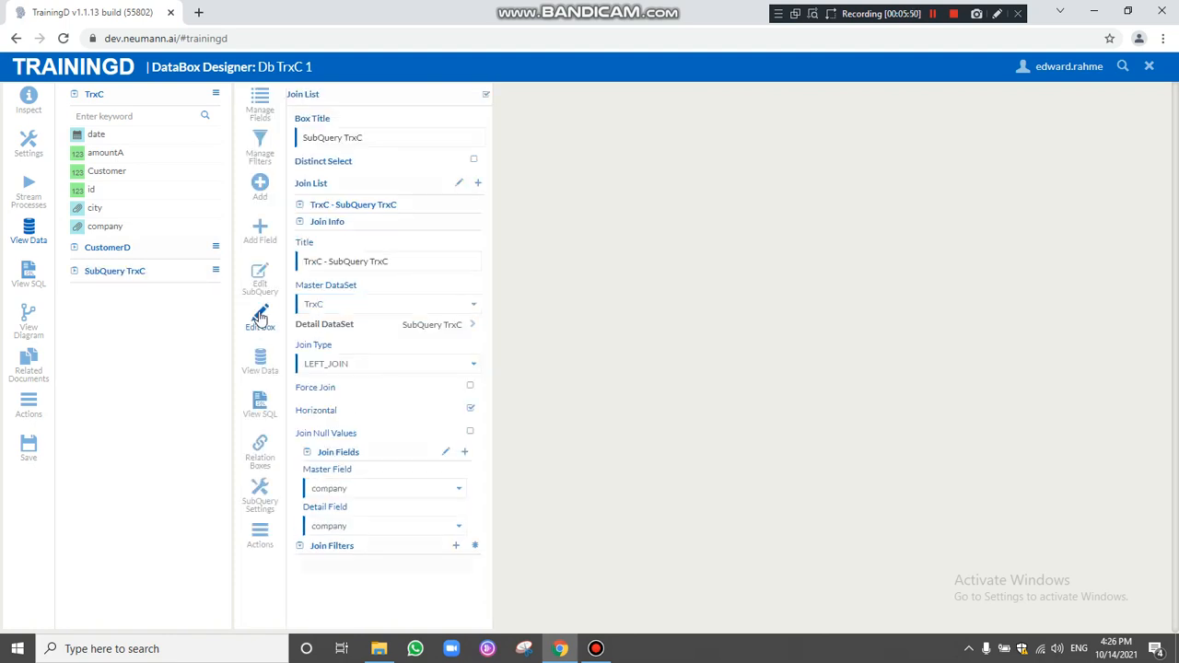
left_click(373, 138)
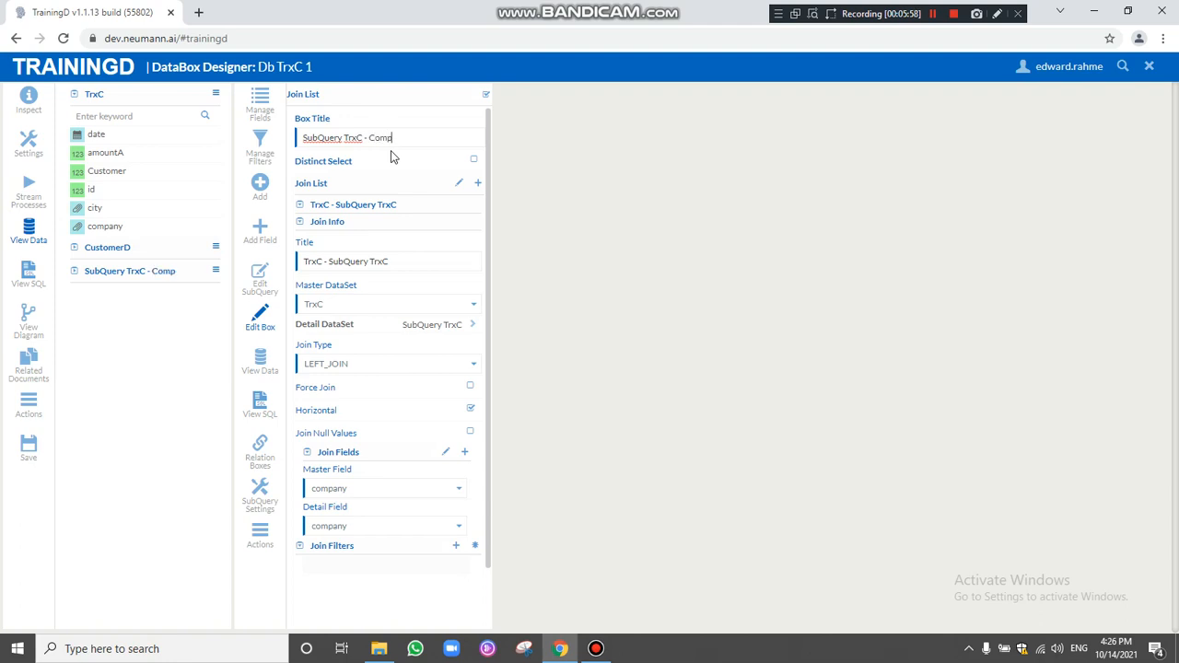
type("- Comp Min Date")
left_click(316, 96)
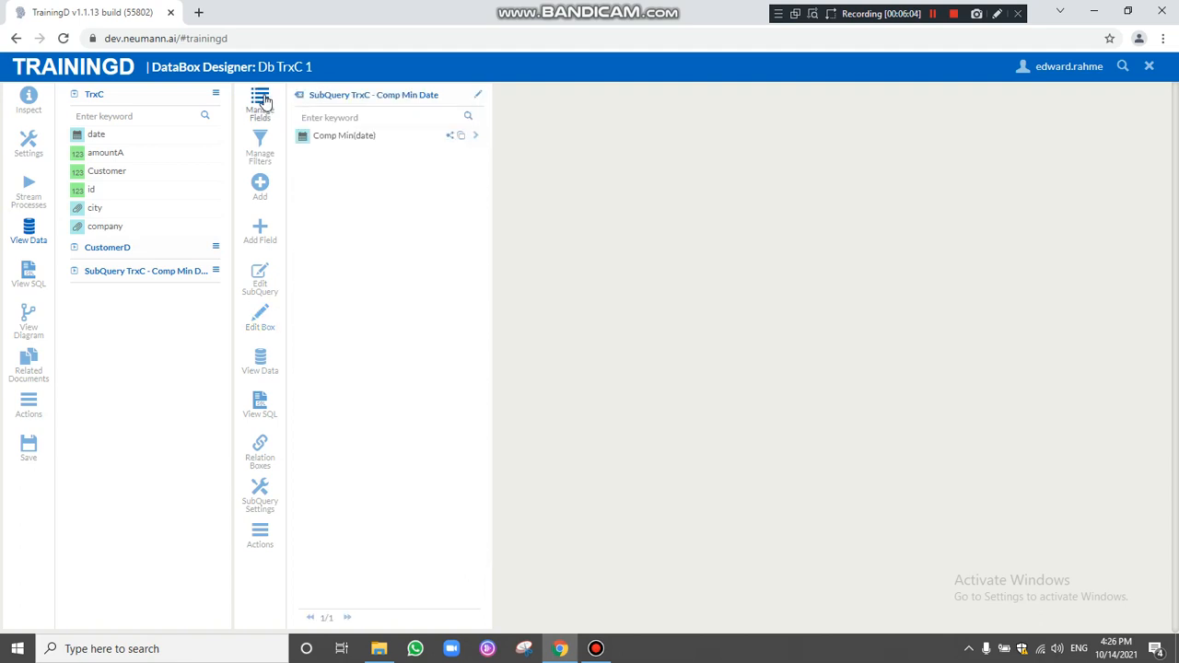
- Add a second subquery box from TrxC, built on the SKNTraining TrxC dataset with only the date and city fields
left_click(217, 95)
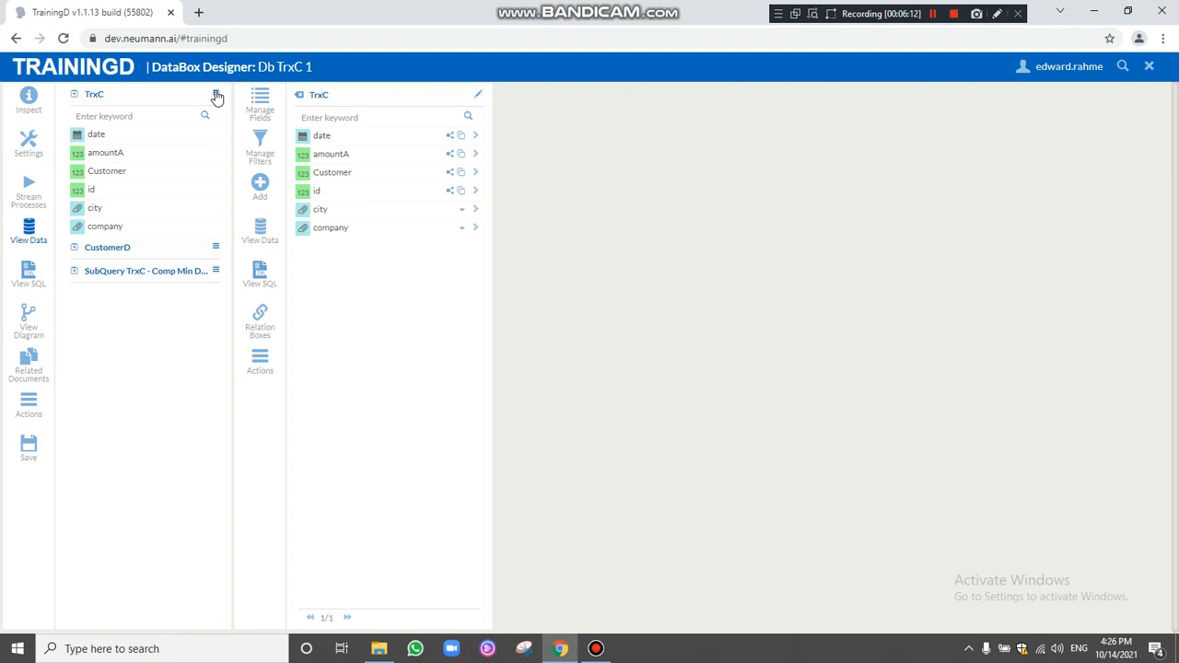
left_click(260, 184)
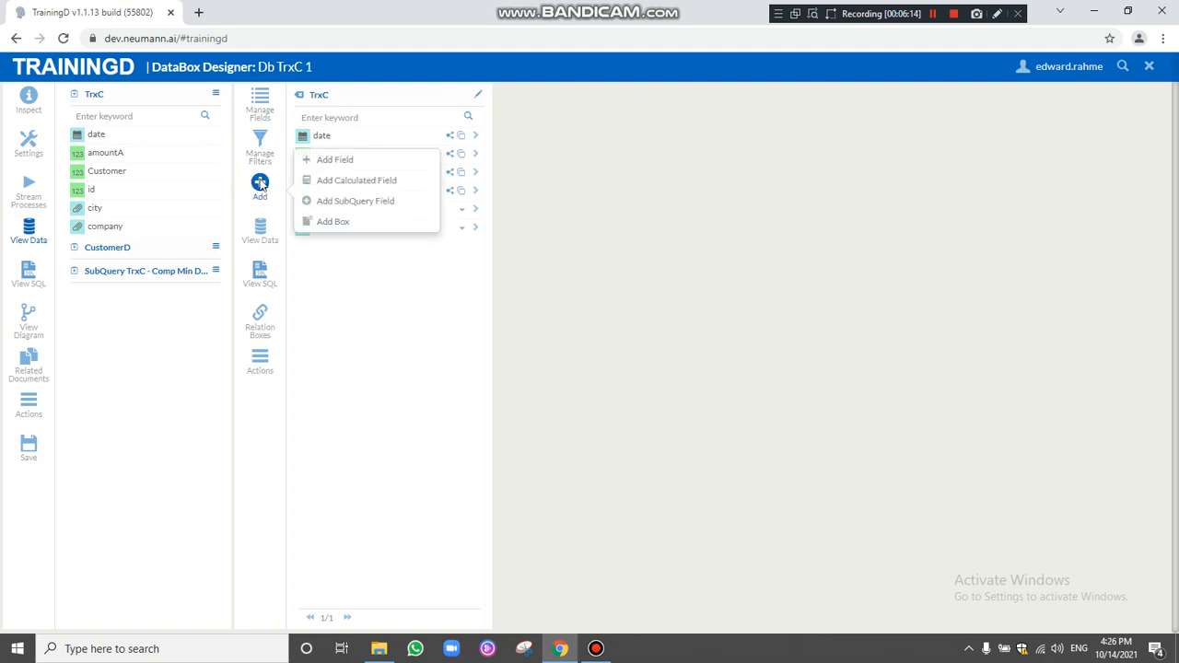
left_click(336, 224)
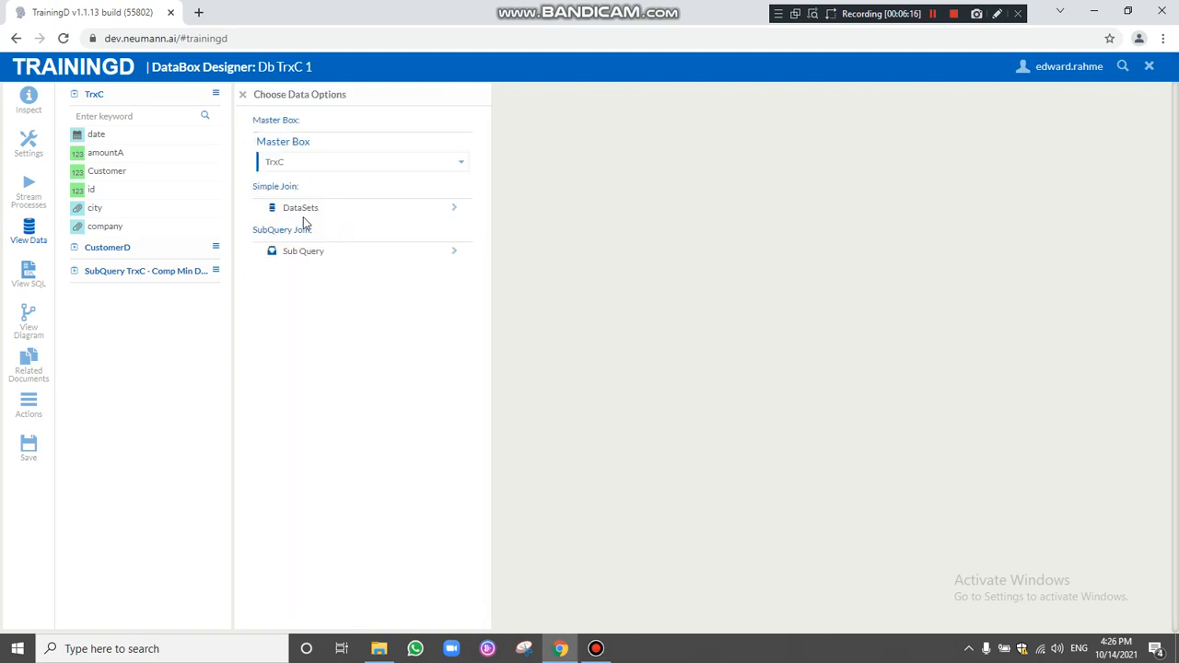
left_click(304, 252)
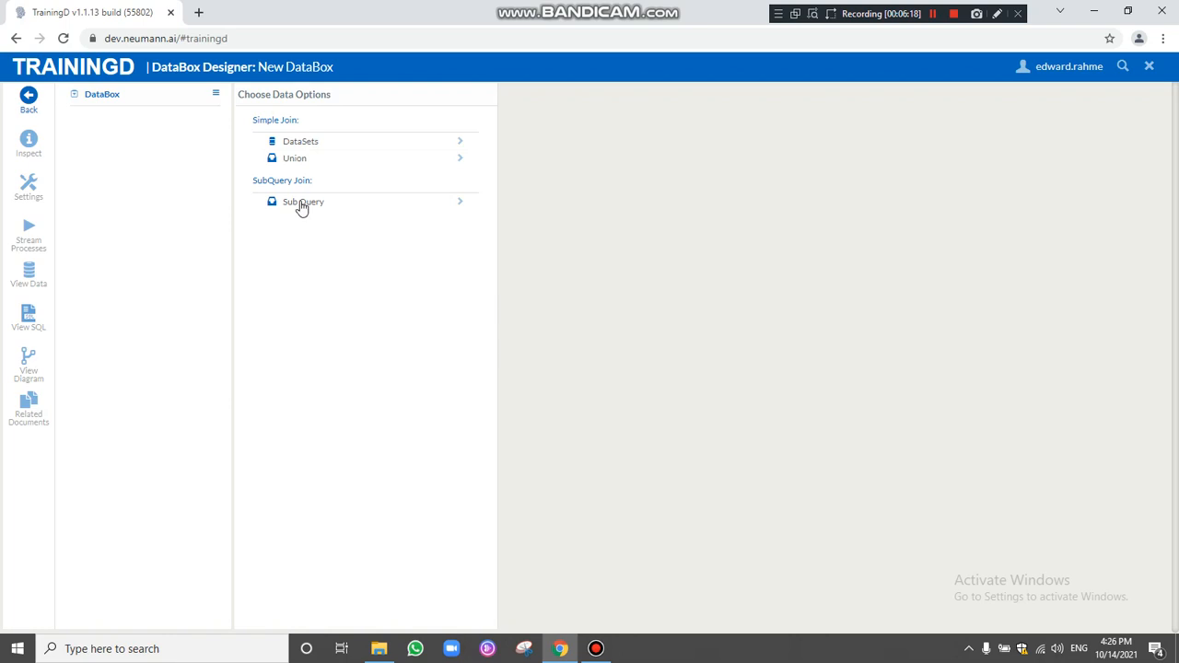
left_click(310, 143)
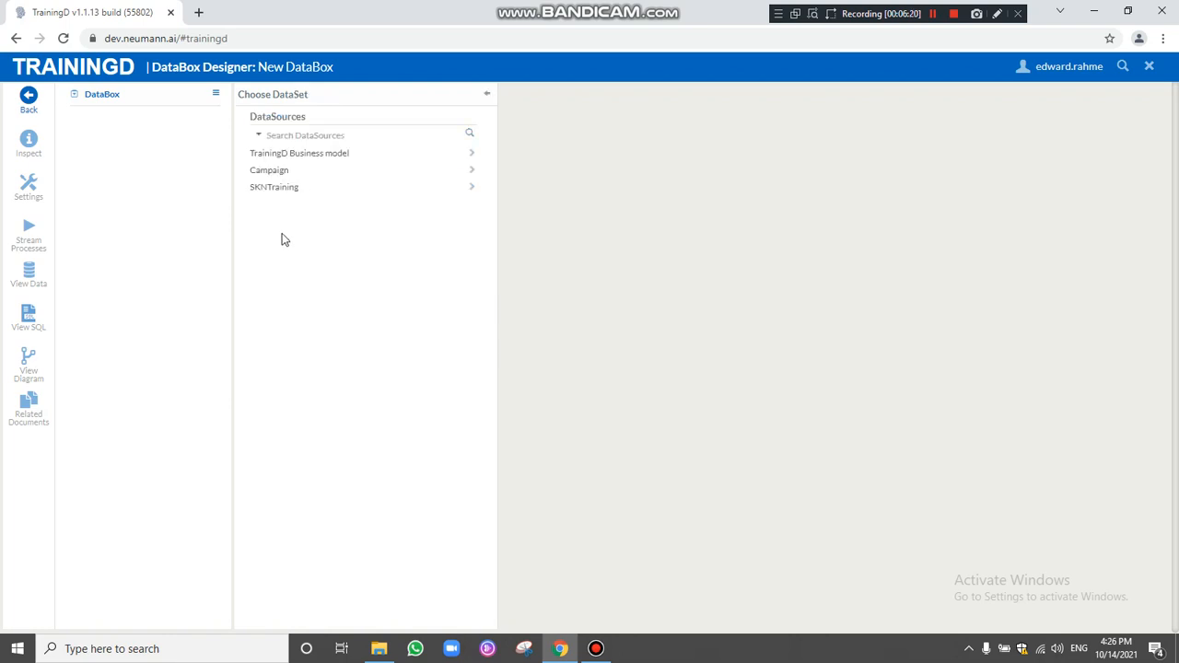
left_click(282, 189)
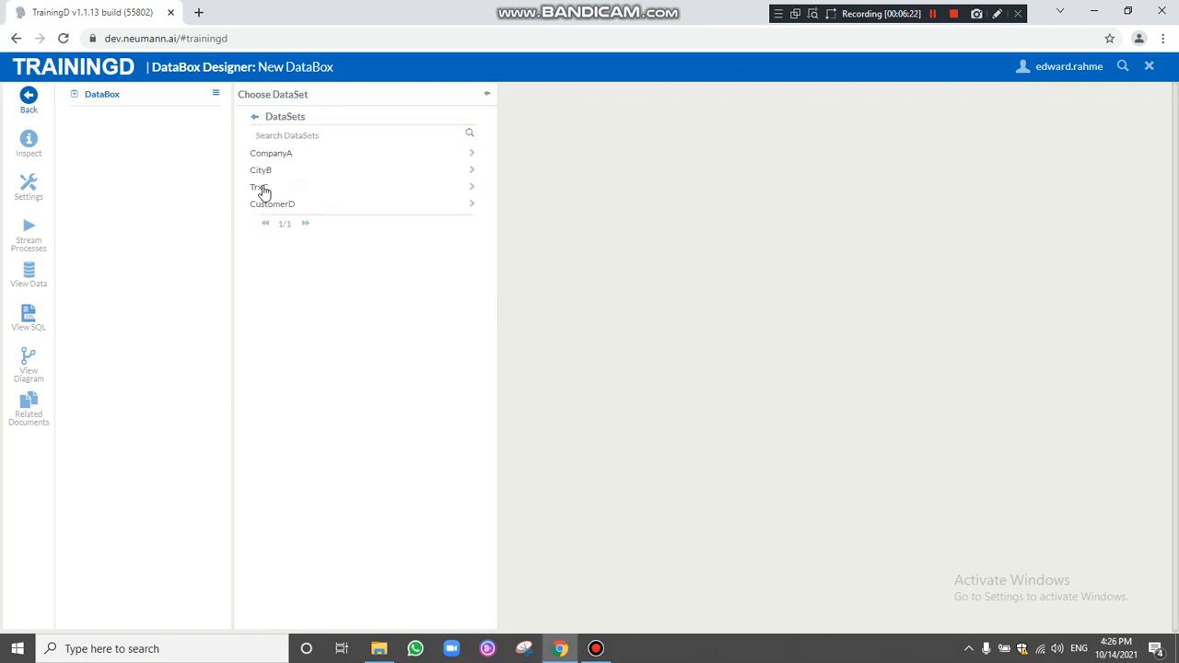
left_click(264, 189)
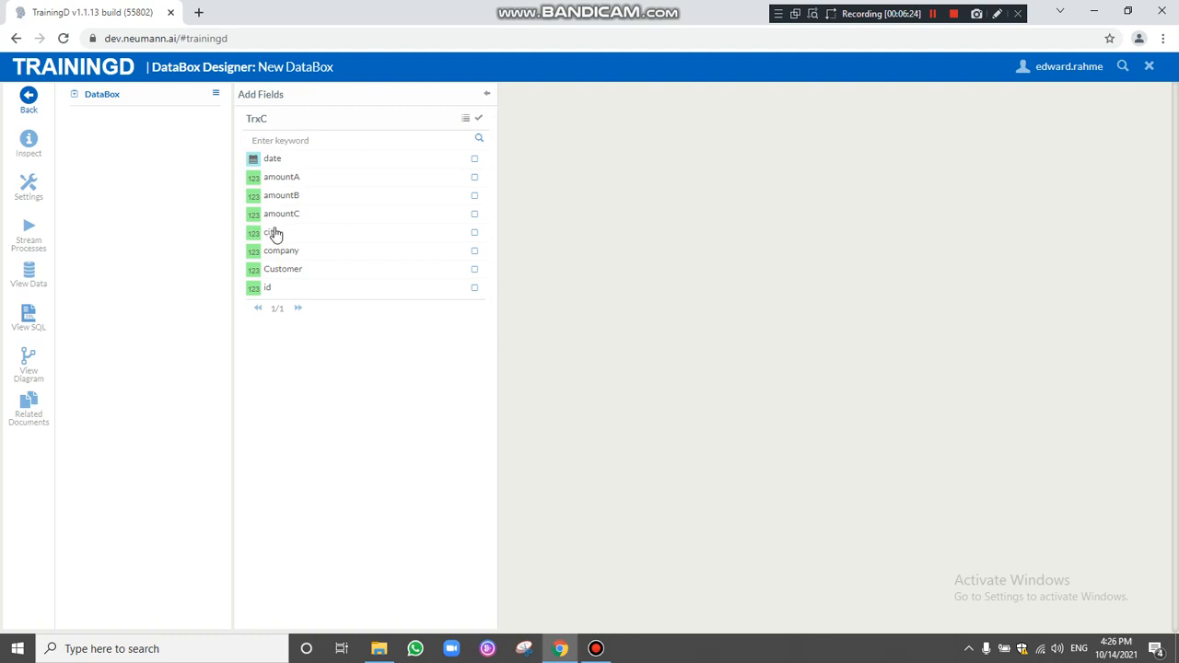
left_click(273, 234)
left_click(281, 159)
left_click(478, 119)
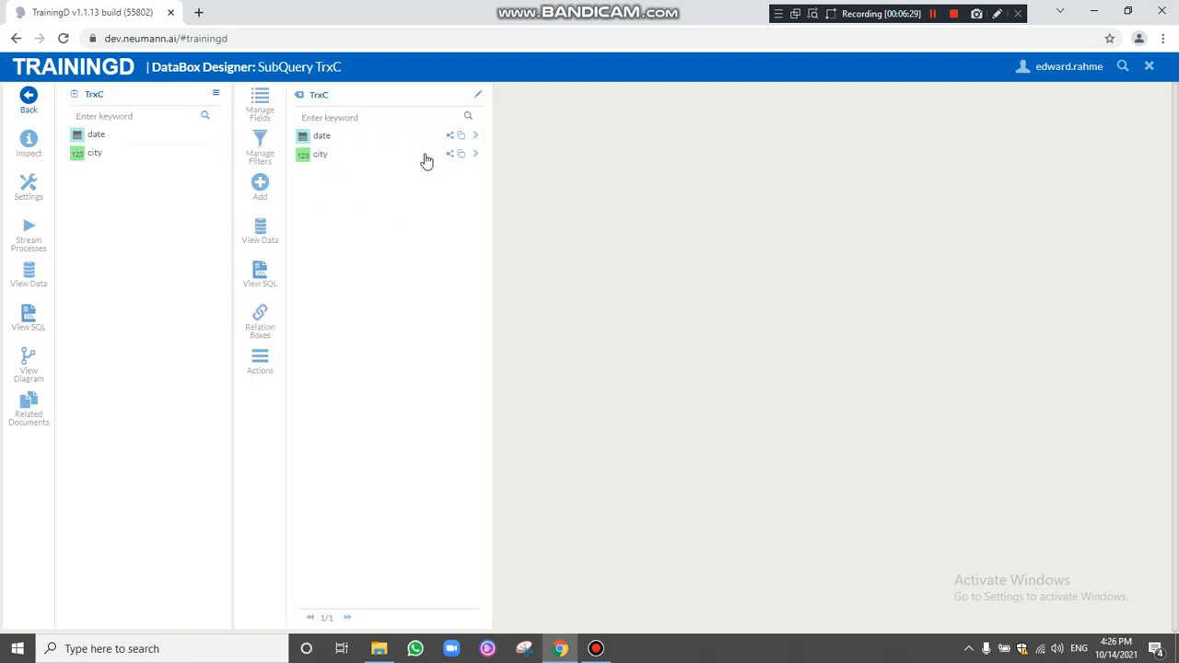
- Set the aggregation of the date field in the city subquery to Maximum
left_click(478, 137)
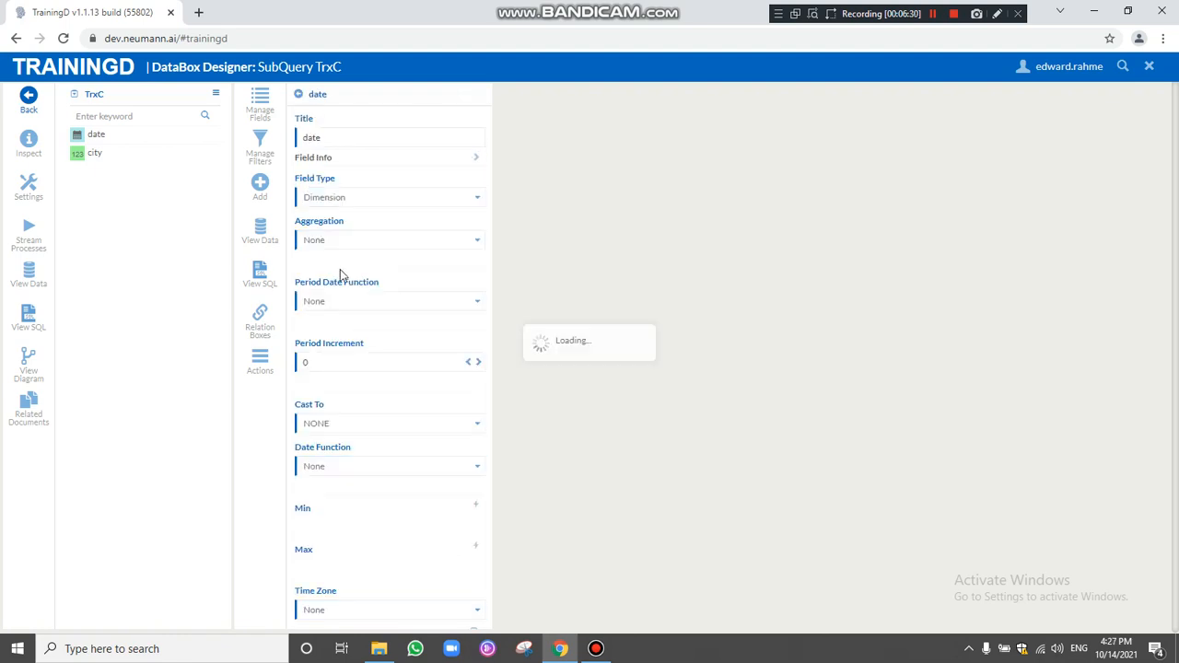
left_click(345, 242)
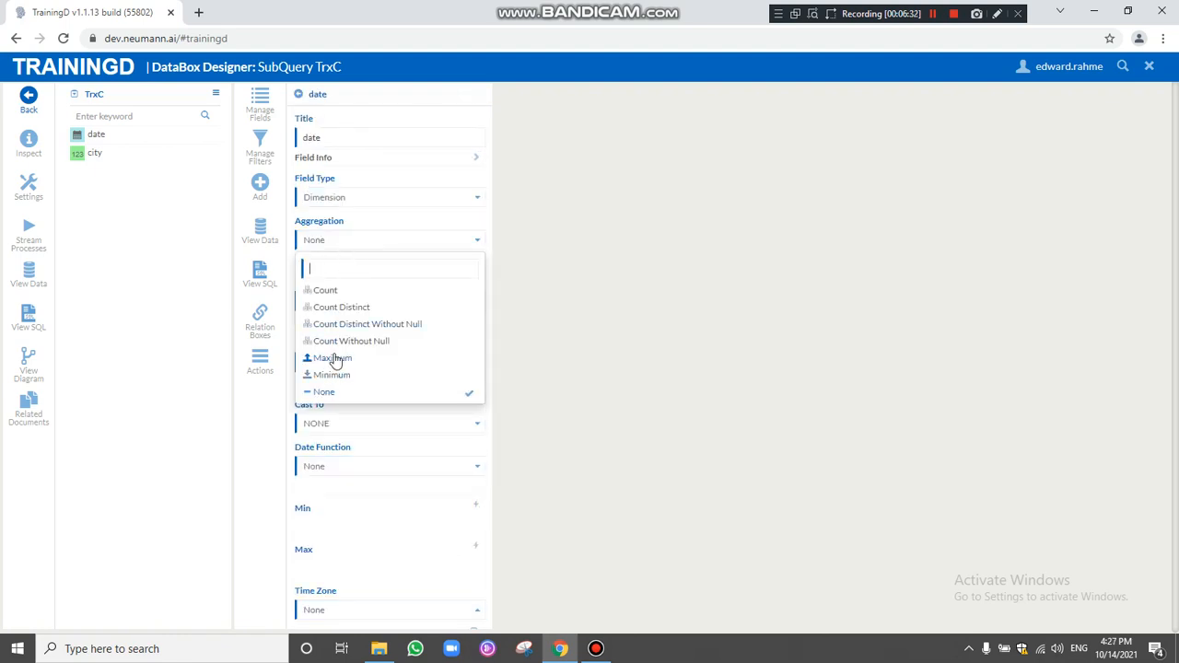
left_click(335, 357)
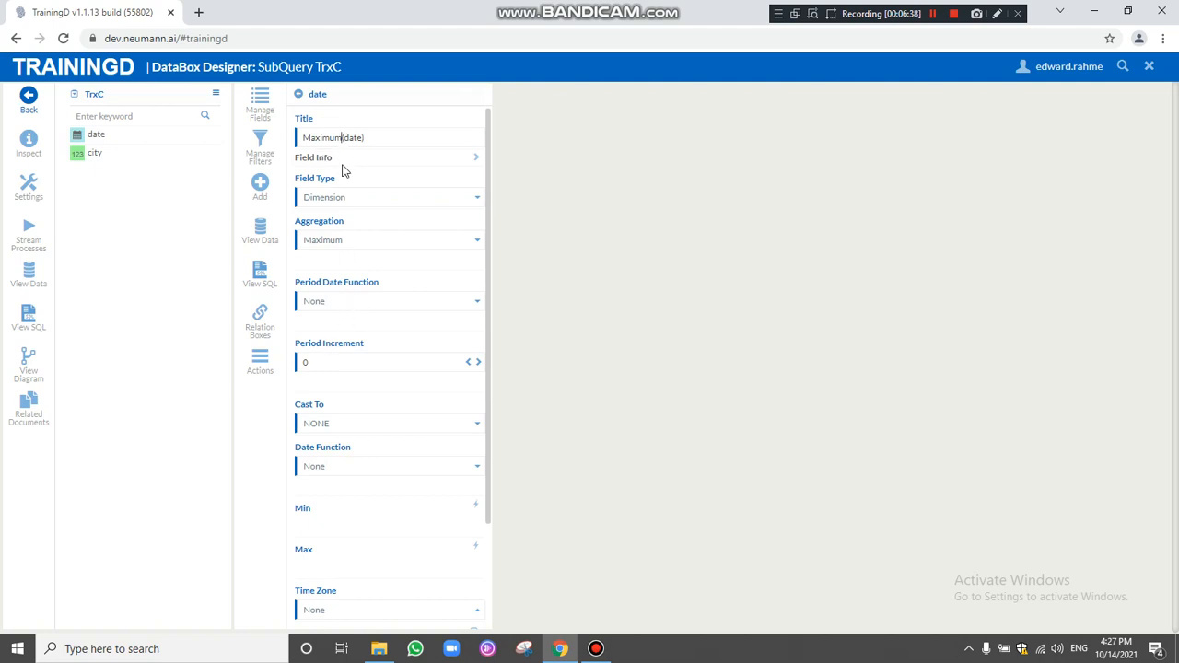
- Retitle the city subquery's aggregated date field as City Max(date) and return to its join settings
key("BackSpace")
key("BackSpace")
key("BackSpace")
key("BackSpace")
key("Home")
type("City")
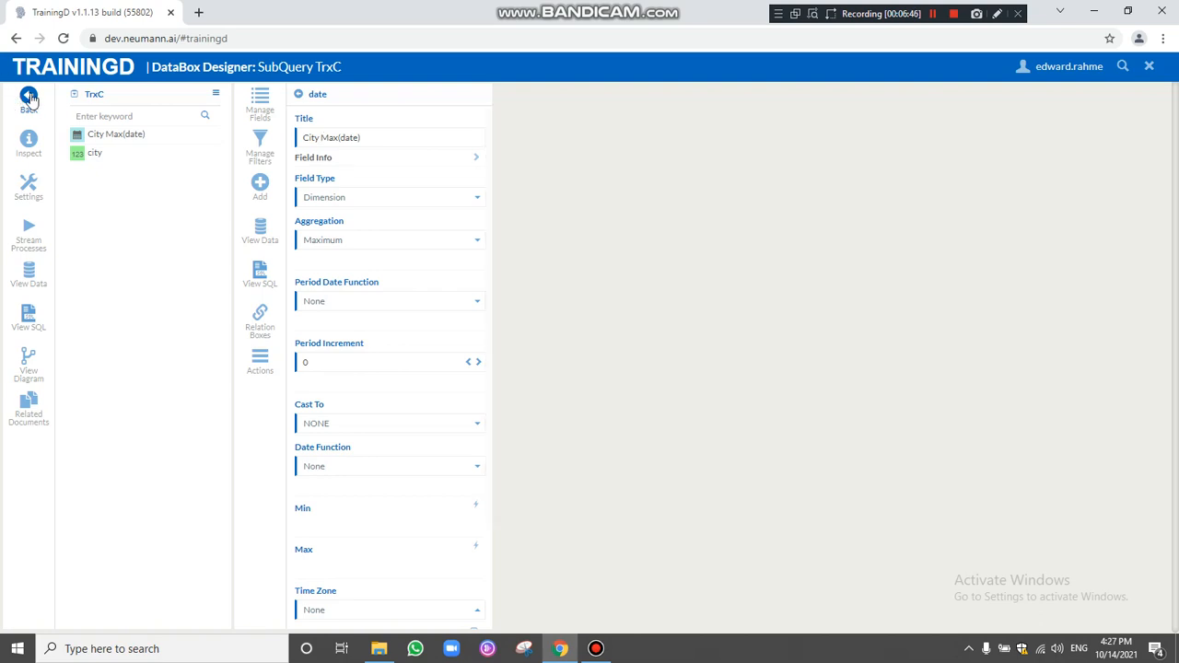
left_click(28, 98)
- Set both the master field and the detail field of the TrxC - SubQuery TrxC join to city
left_click(329, 433)
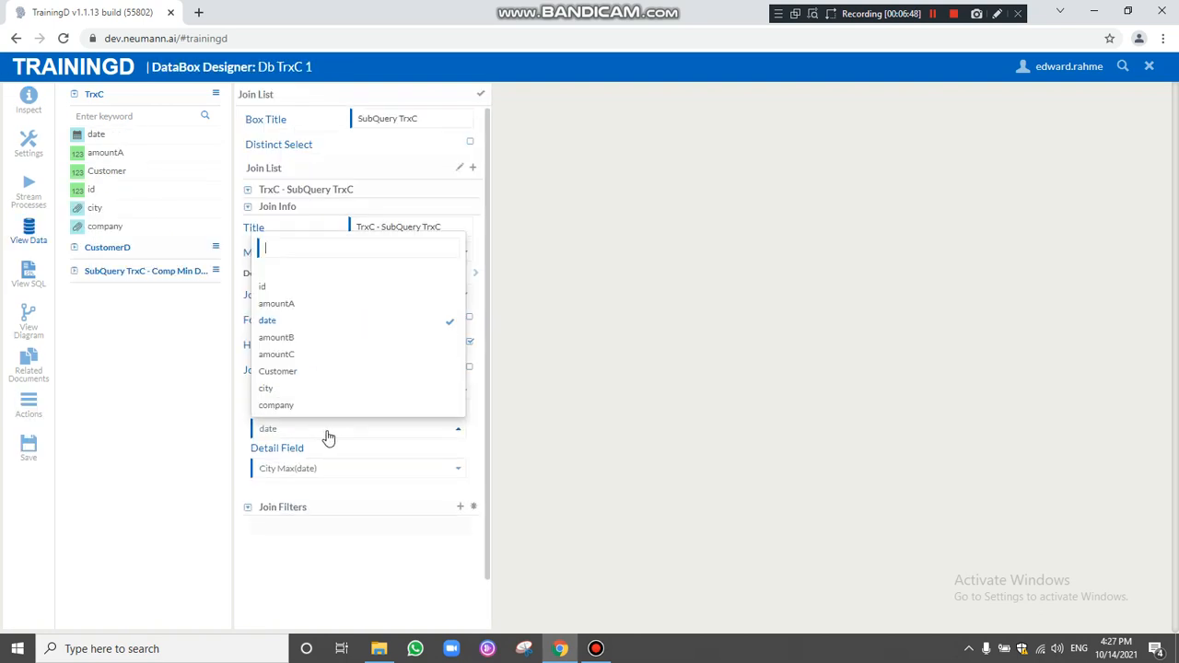
left_click(271, 394)
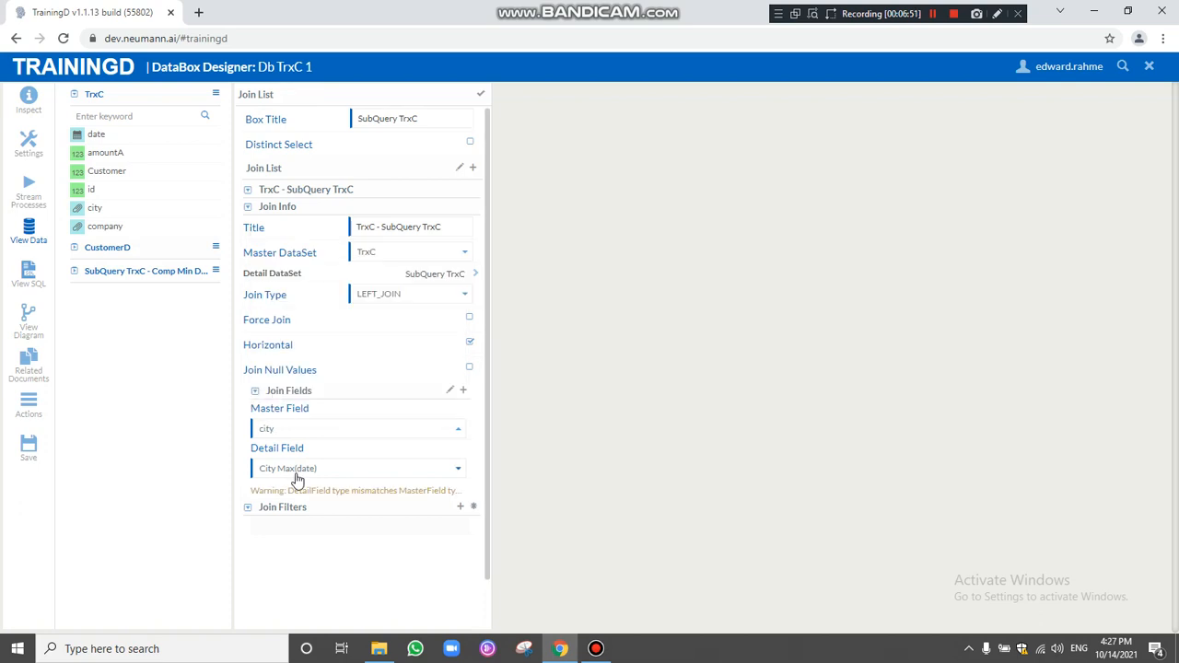
left_click(294, 472)
left_click(269, 429)
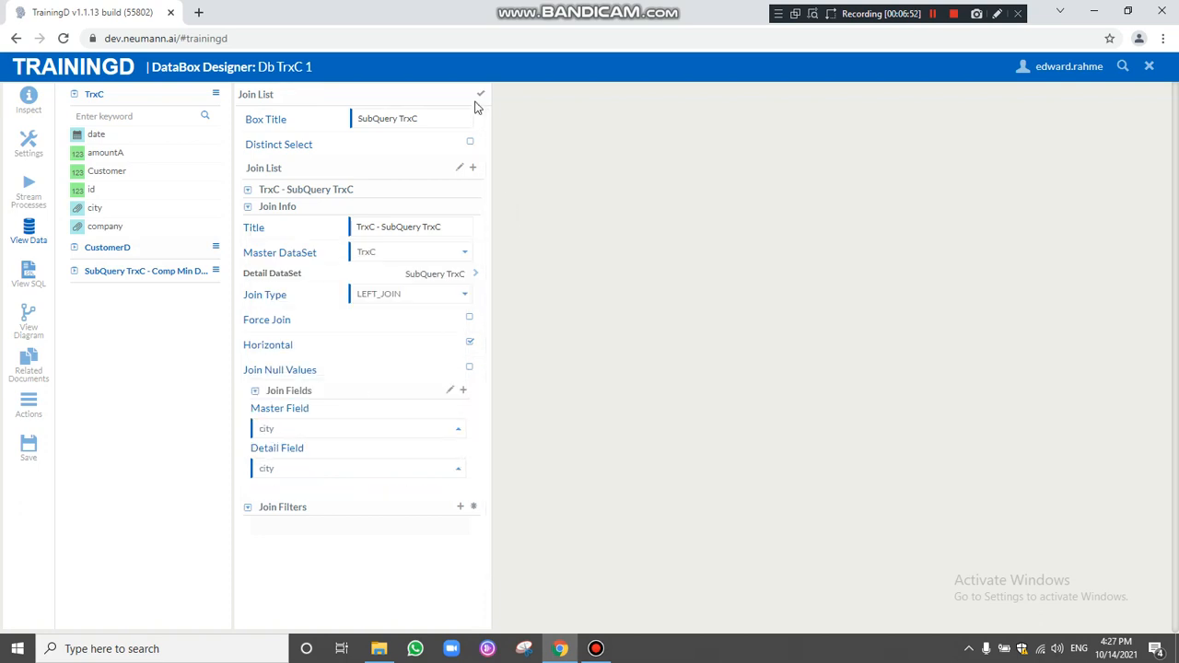
- Title the box SubQuery TrxC - City Max Date, accept the join, and add only the City Max(date) field
left_click(439, 120)
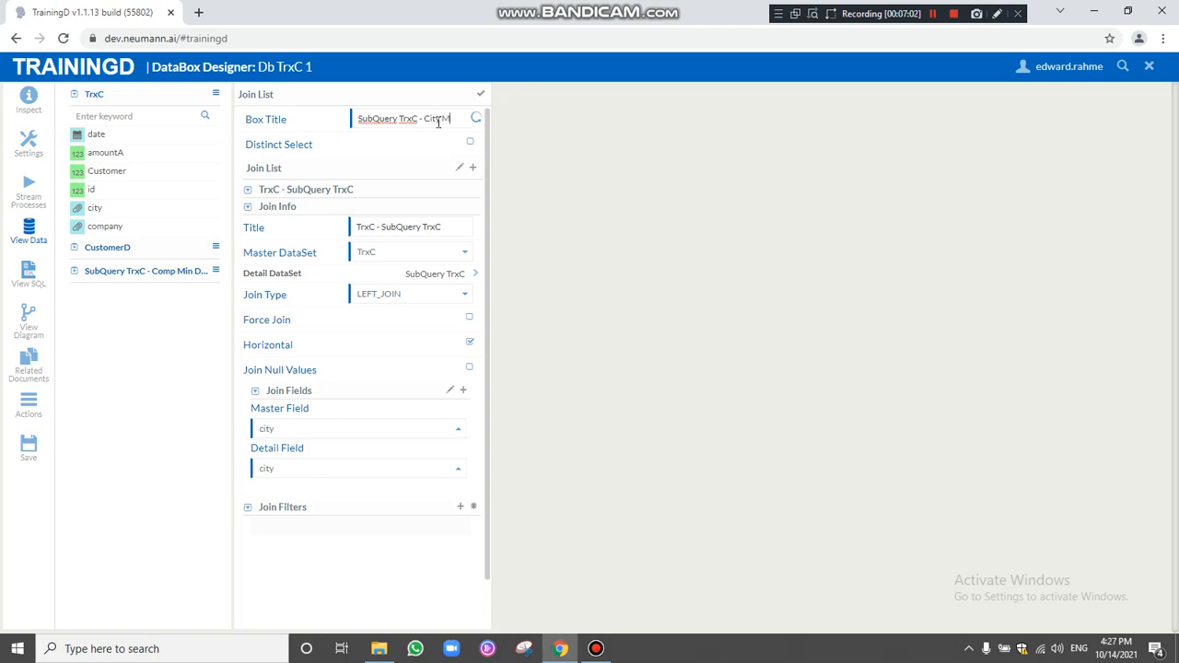
type("ate")
left_click(480, 94)
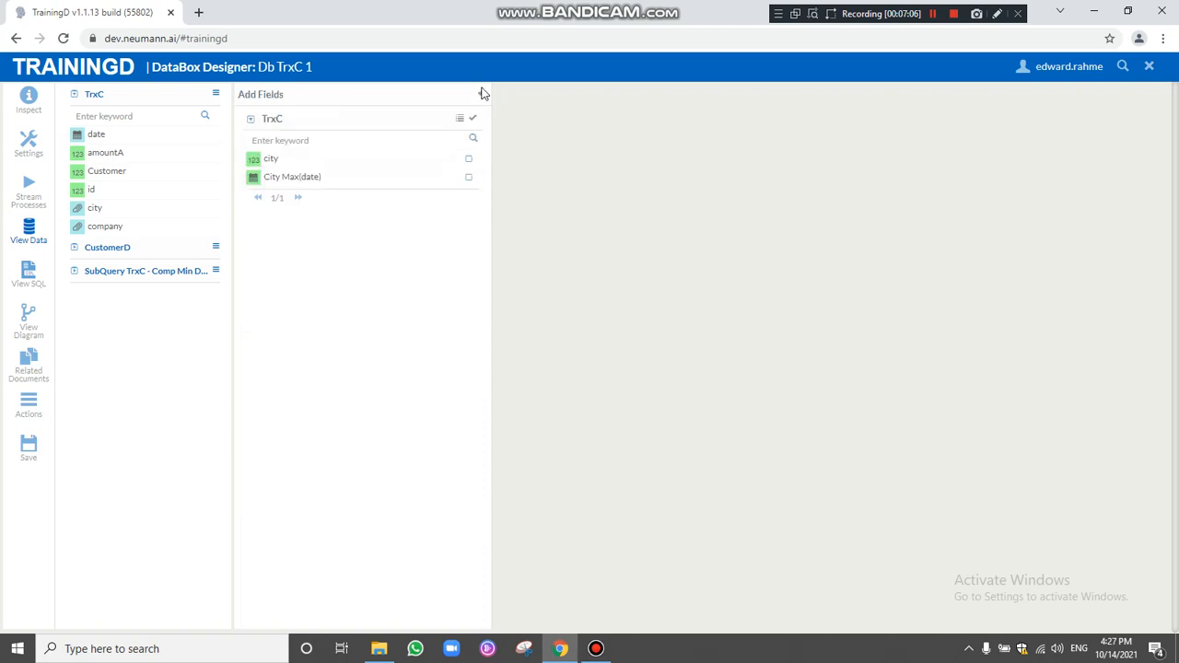
left_click(469, 178)
left_click(472, 122)
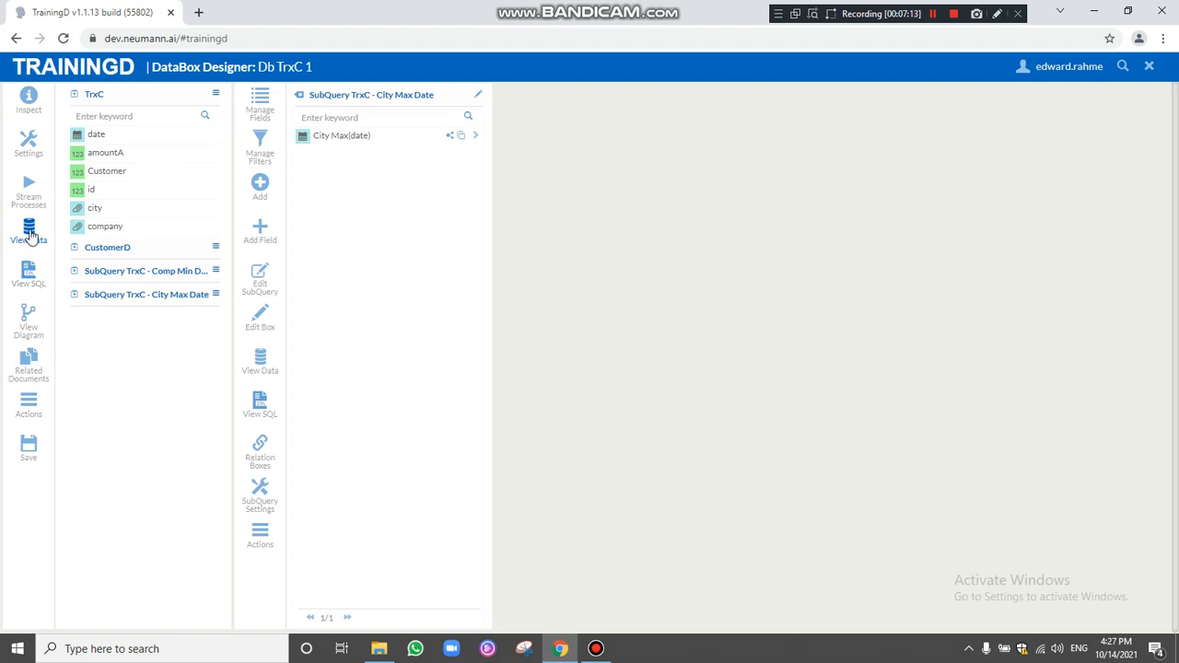
- Display the DataBox's data through to the Comp Min(date) and City Max(date) columns and load more rows
left_click(30, 235)
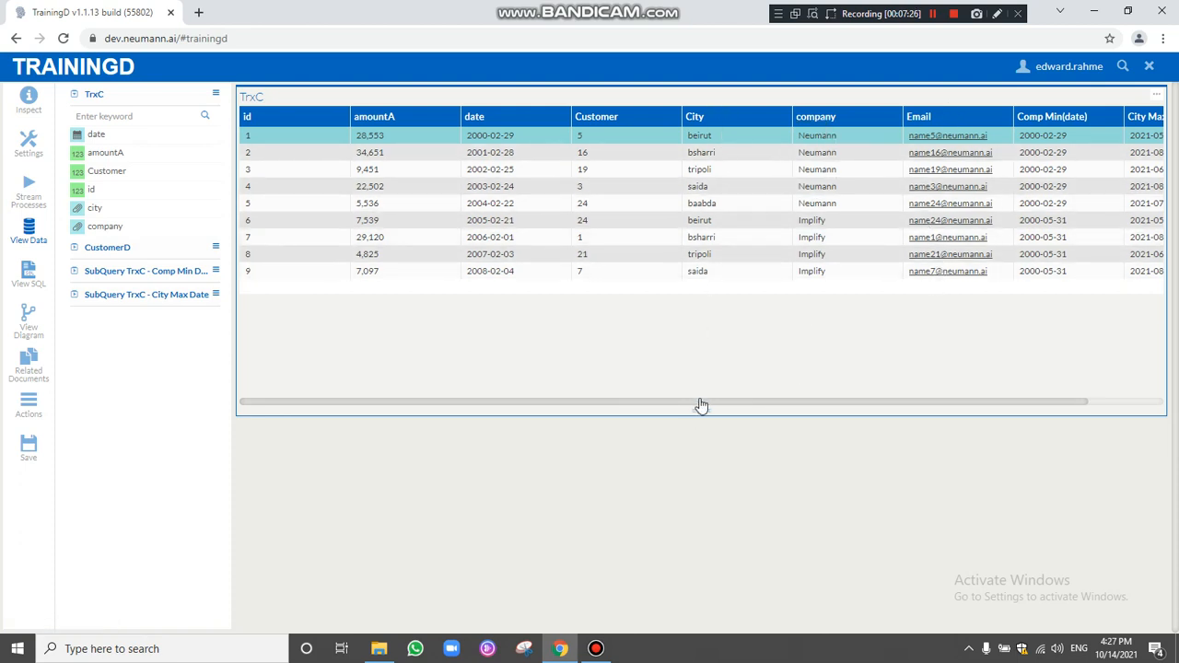
left_click_drag(711, 408, 953, 429)
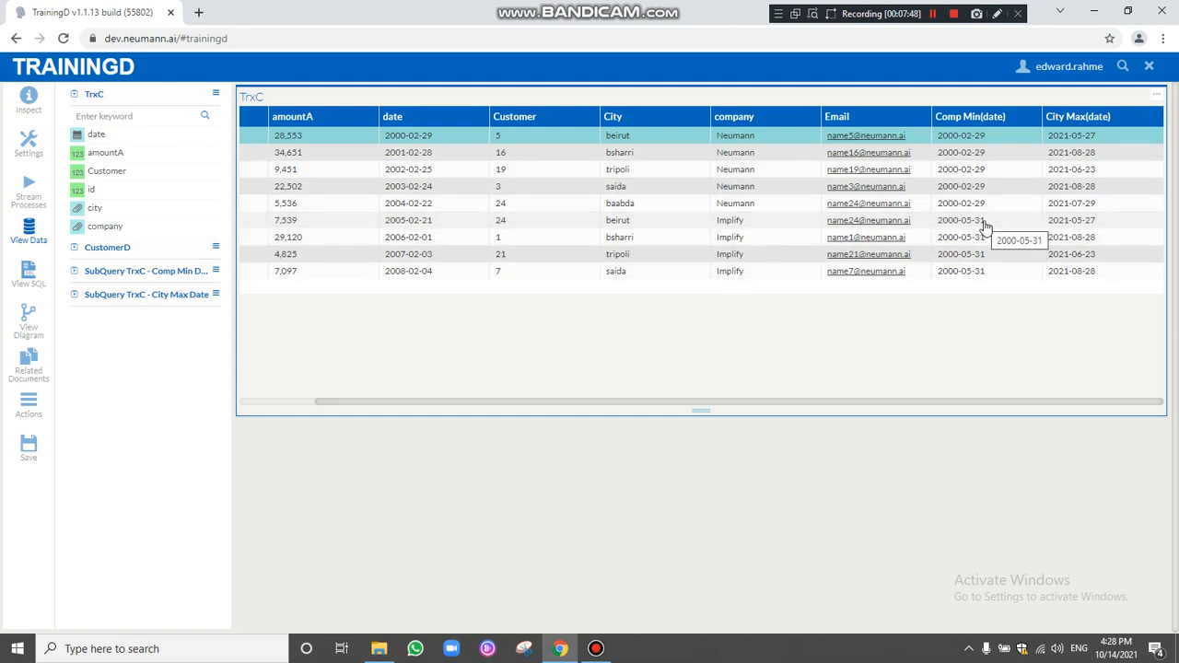
left_click(700, 414)
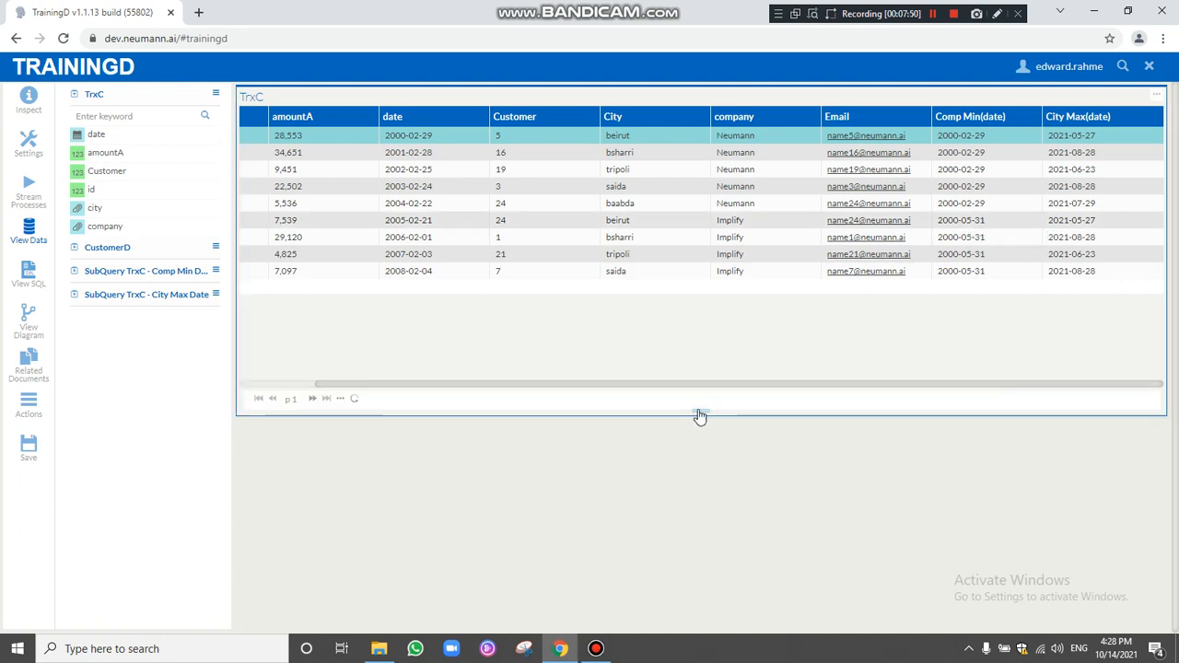
left_click(341, 403)
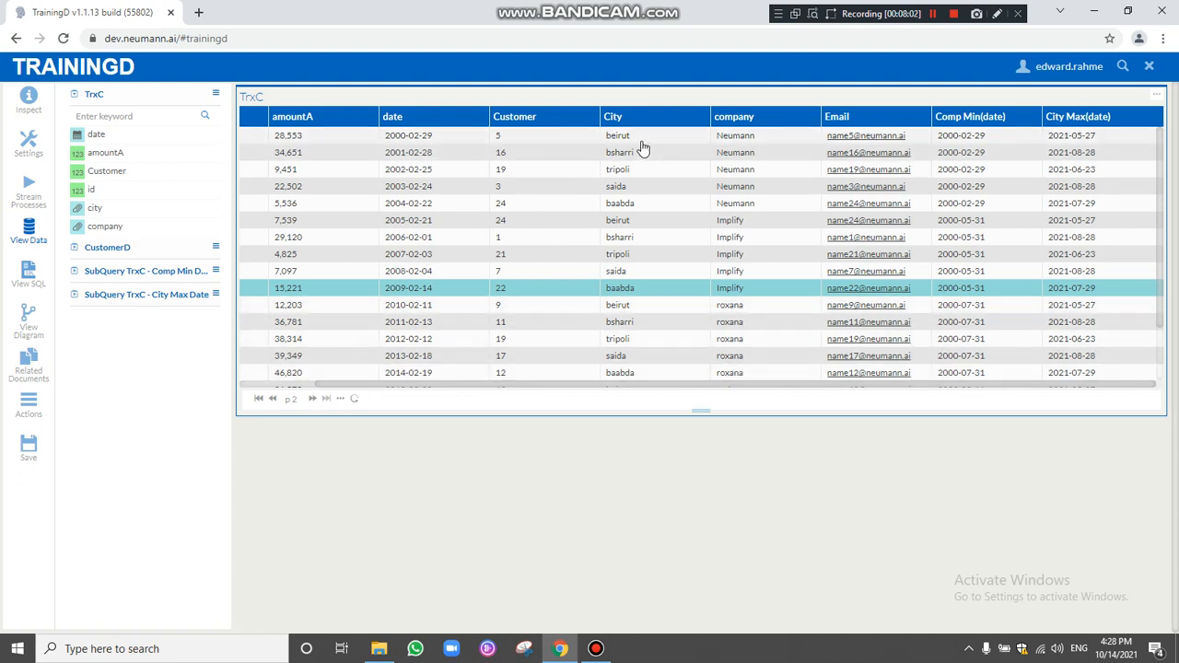
- Compare the City Max(date) values across rows sharing the same city, such as beirut and tripoli
left_click(631, 139)
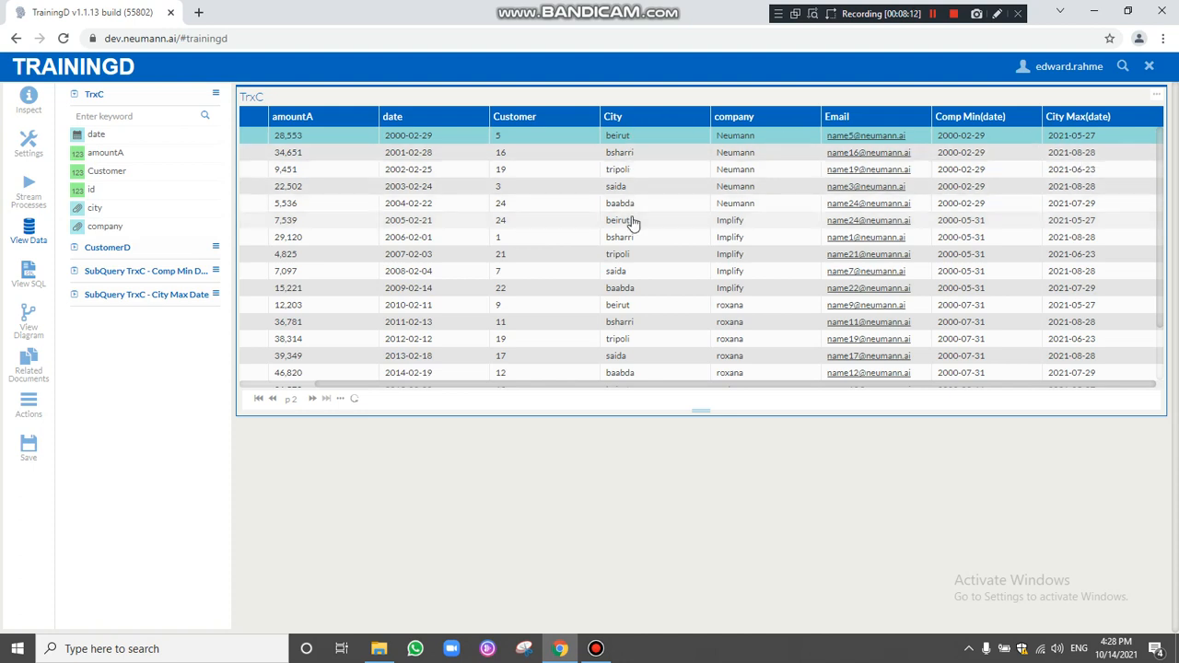
left_click(633, 222)
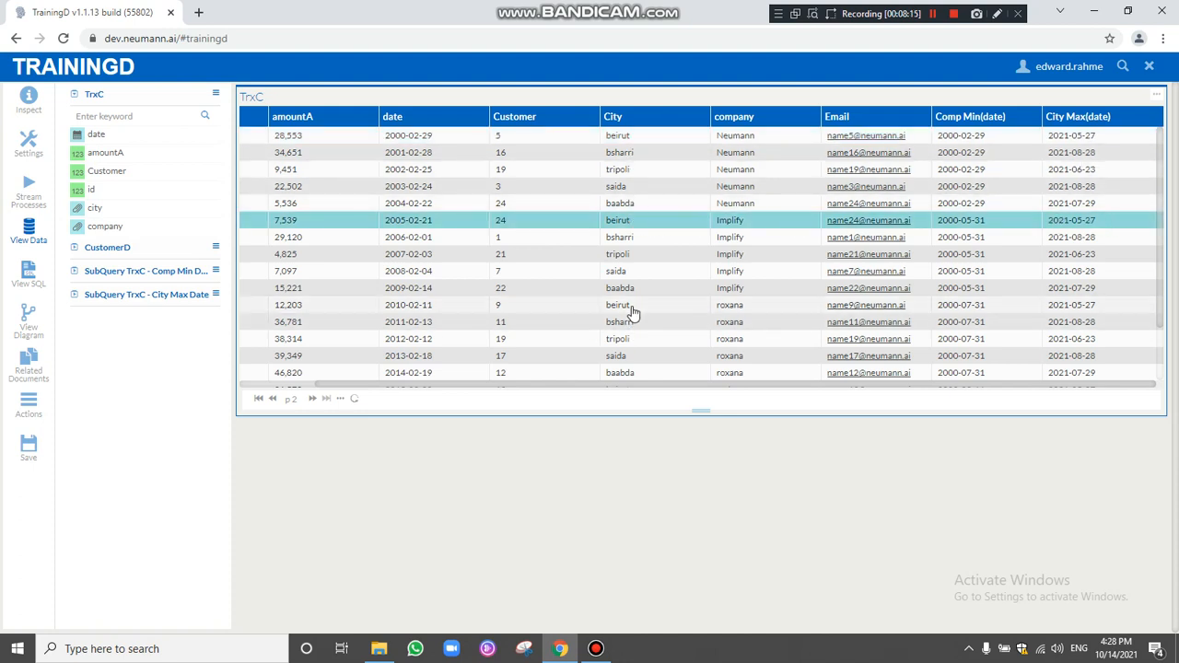
left_click(632, 308)
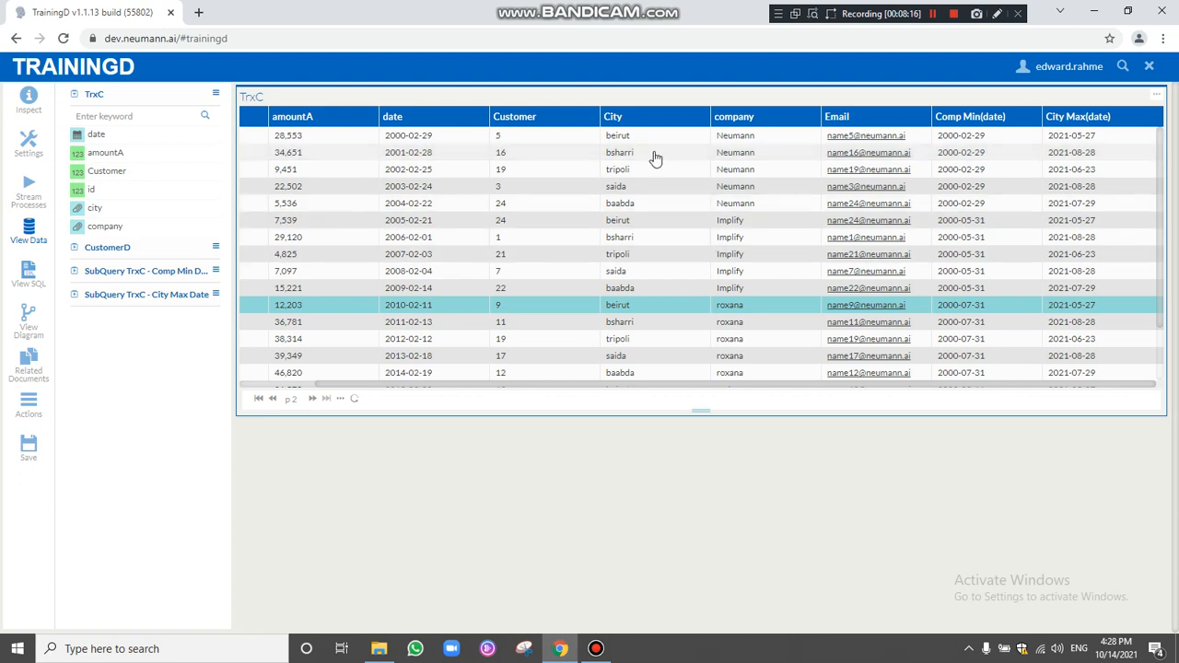
left_click(654, 155)
left_click(650, 171)
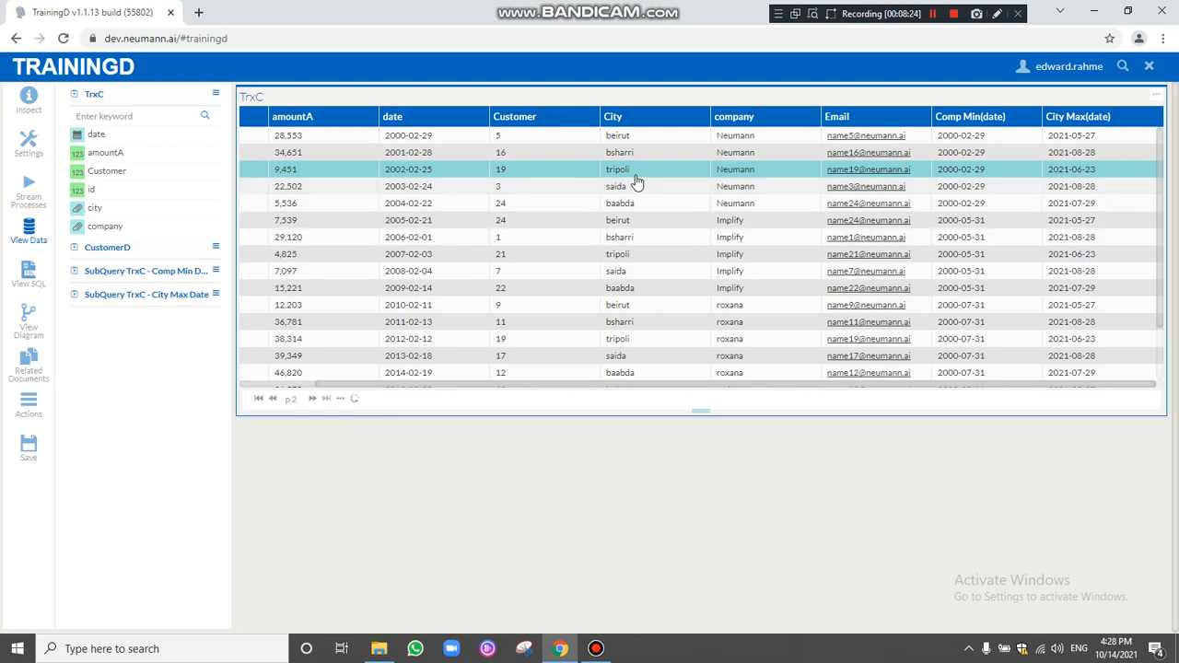
left_click(645, 256)
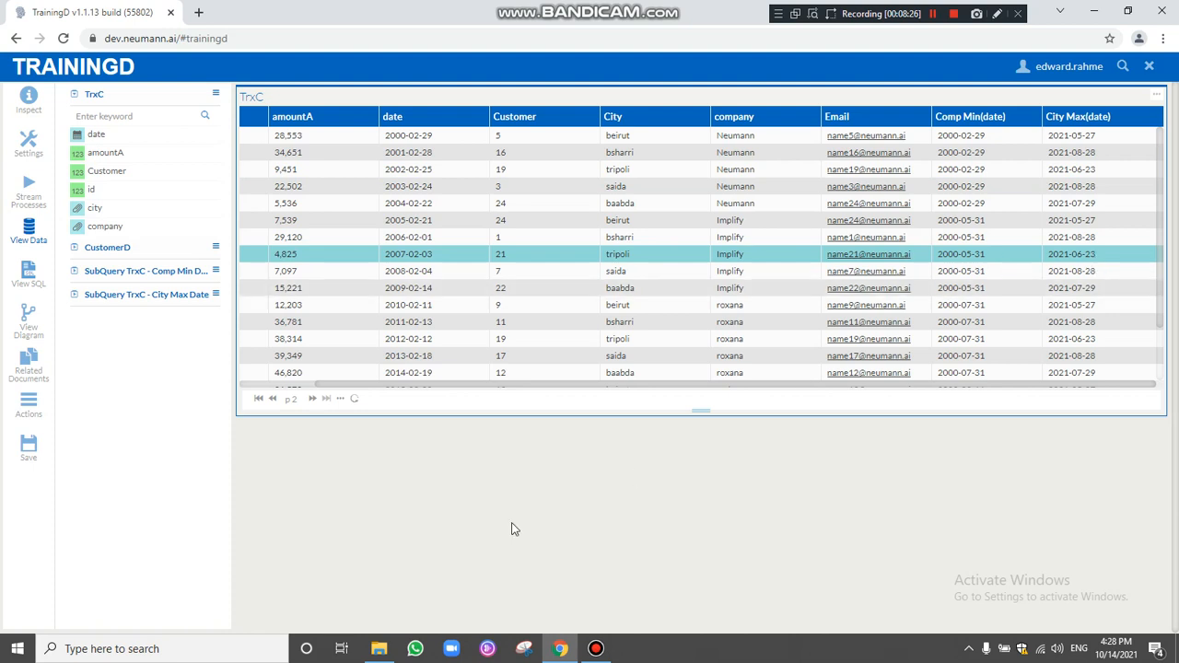
- Save the DataBox with the title Dbox Transaction I and close the designer
left_click(27, 444)
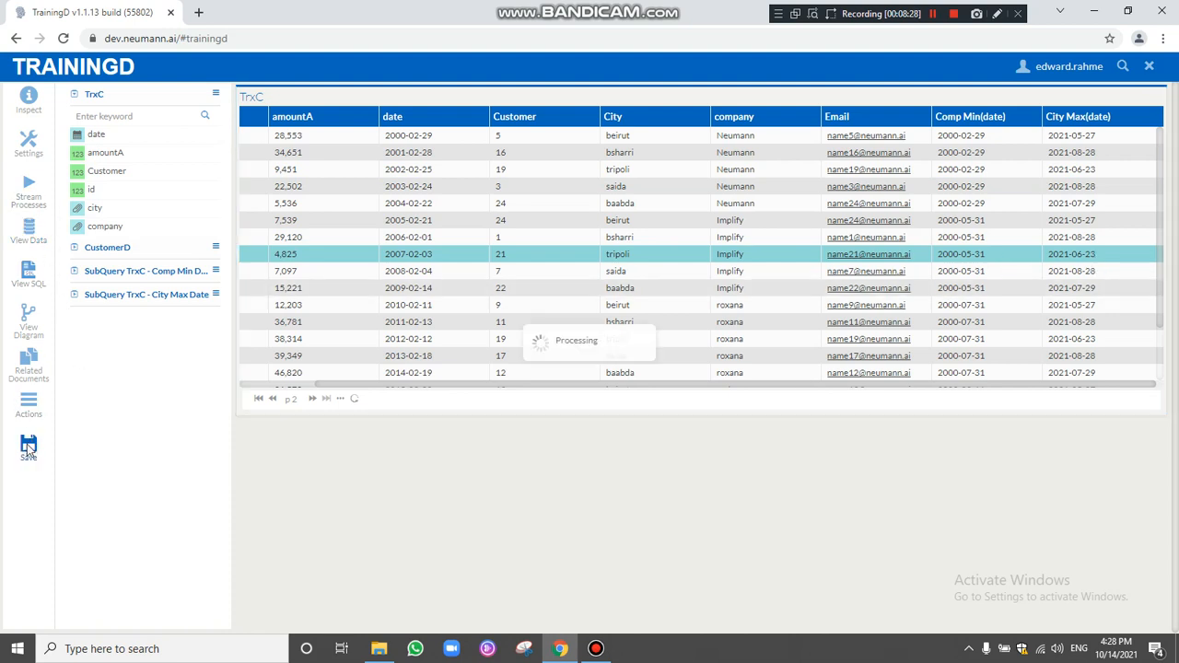
left_click_drag(622, 232, 521, 236)
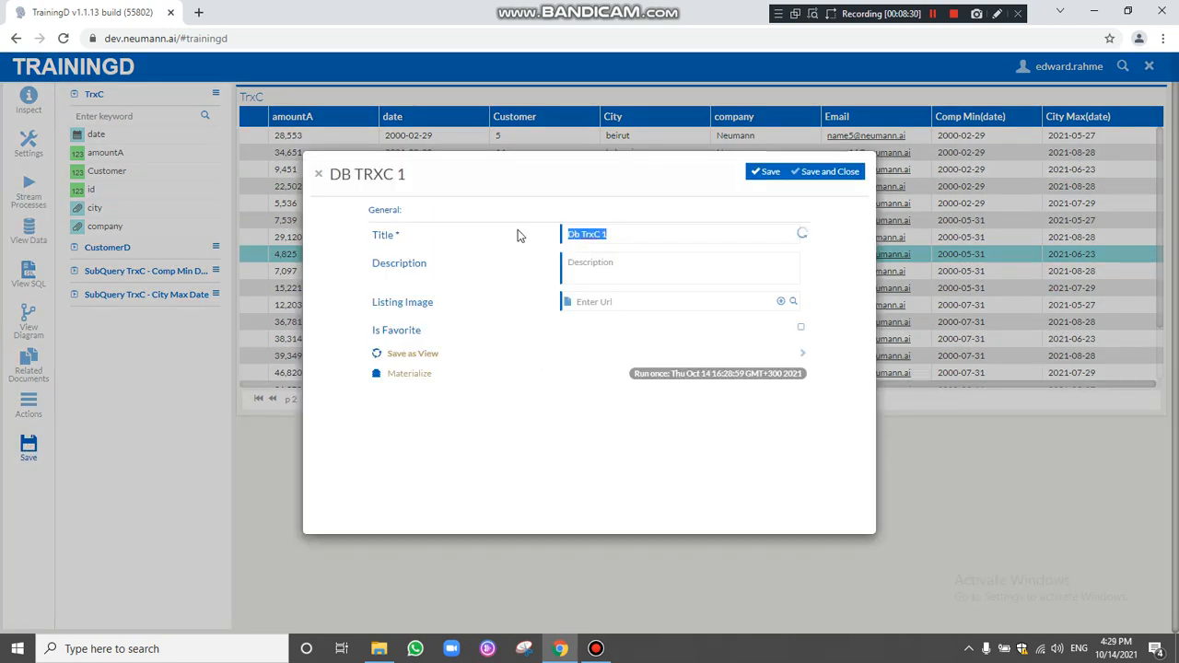
type("Dbox Transaction")
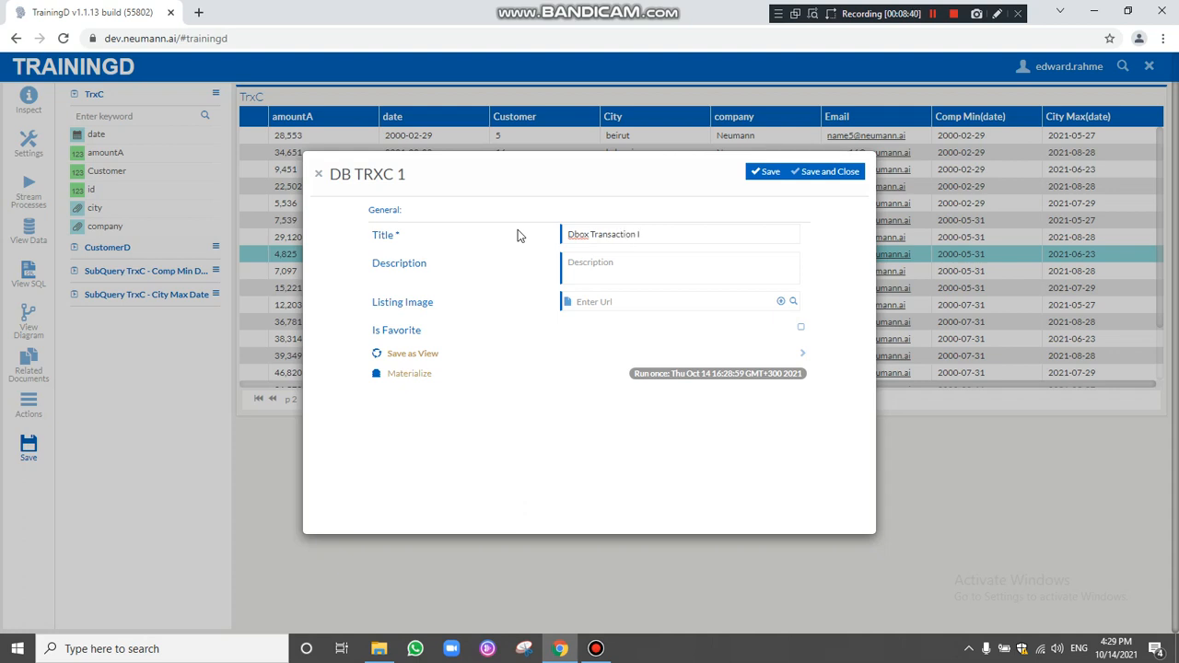
left_click(825, 171)
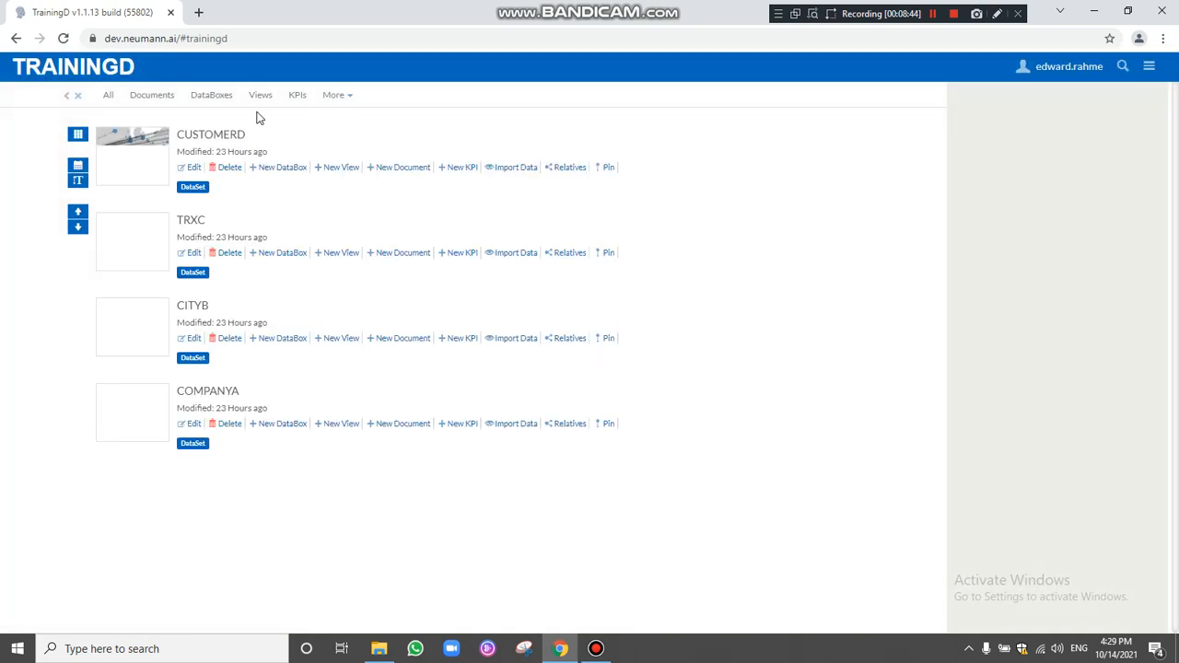
- Preview the saved Dbox Transaction I DataBox, check all of its columns, and close the preview
left_click(211, 95)
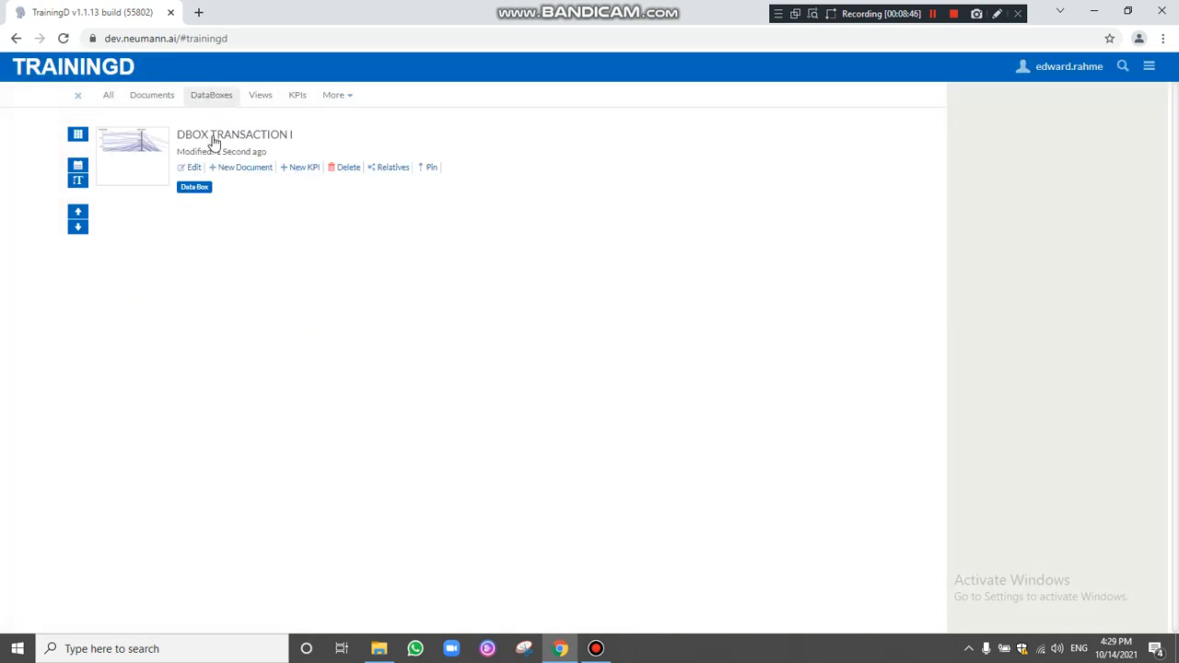
left_click(213, 138)
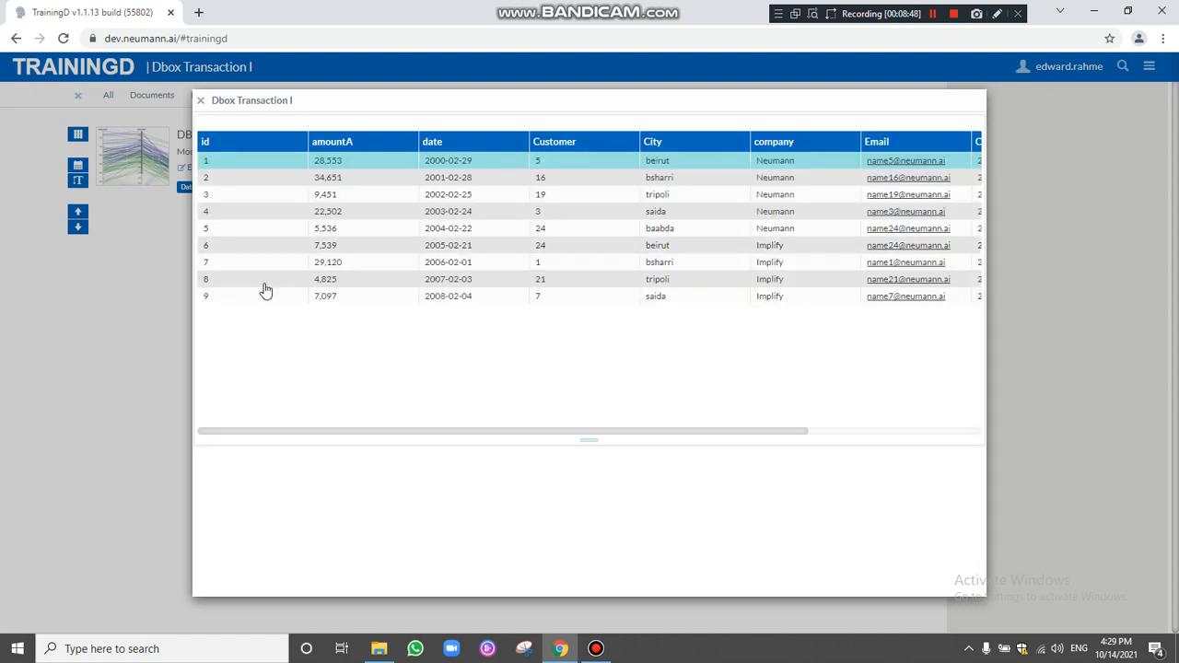
left_click_drag(273, 431, 565, 476)
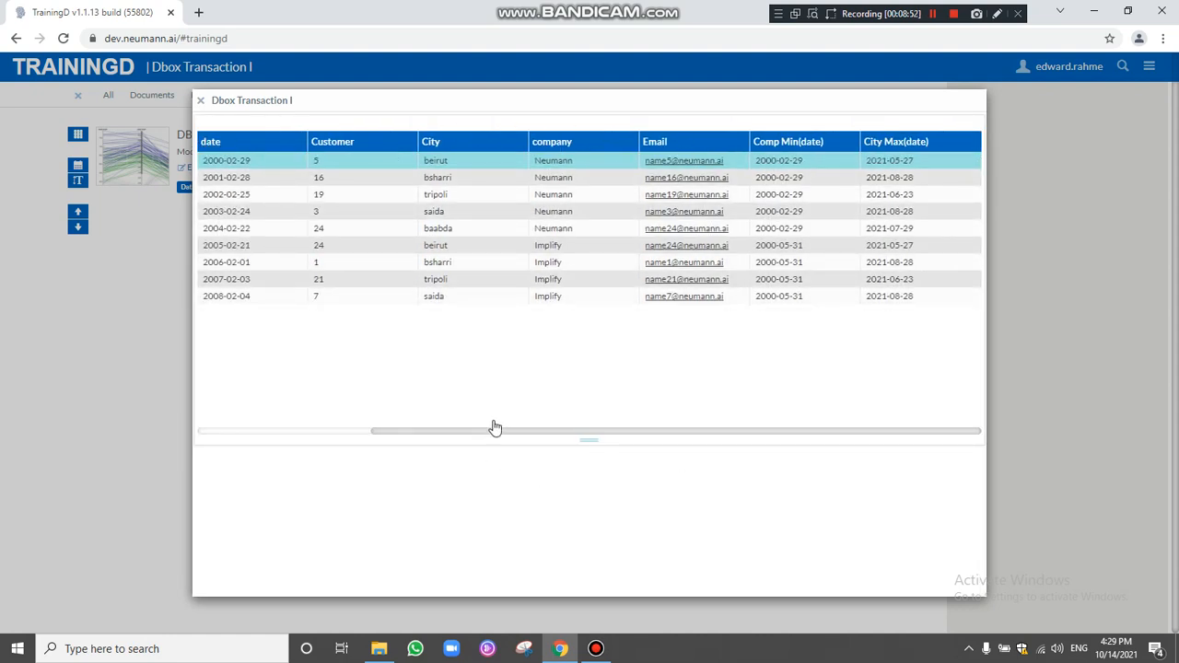
left_click_drag(495, 429, 279, 432)
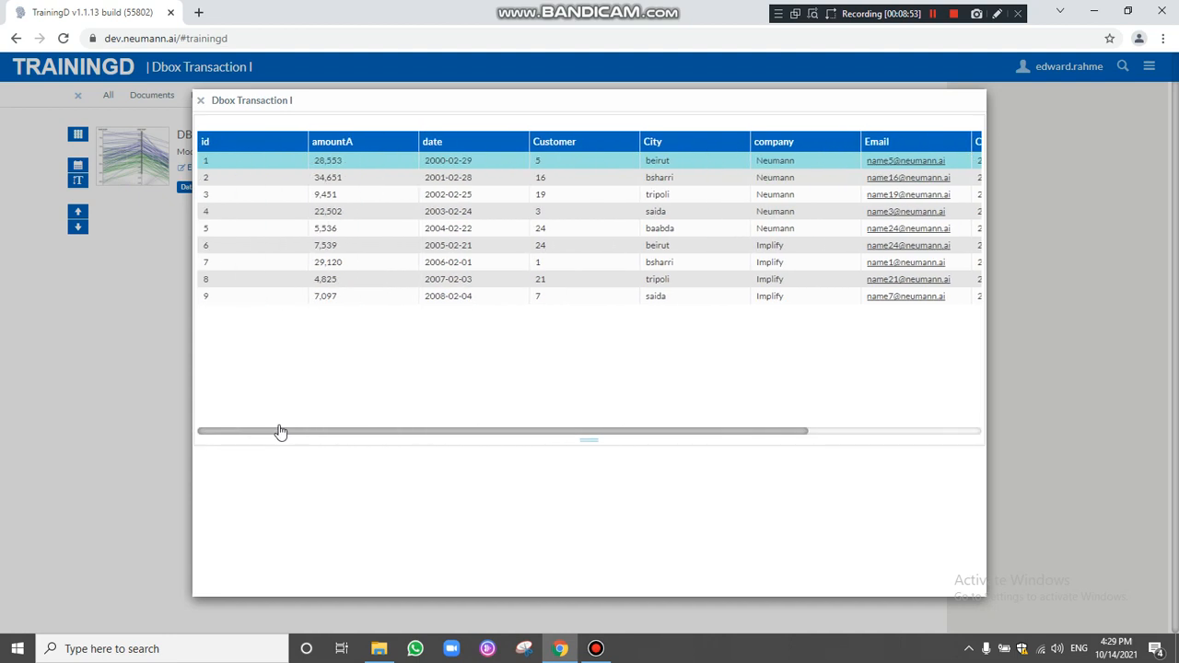
left_click(202, 101)
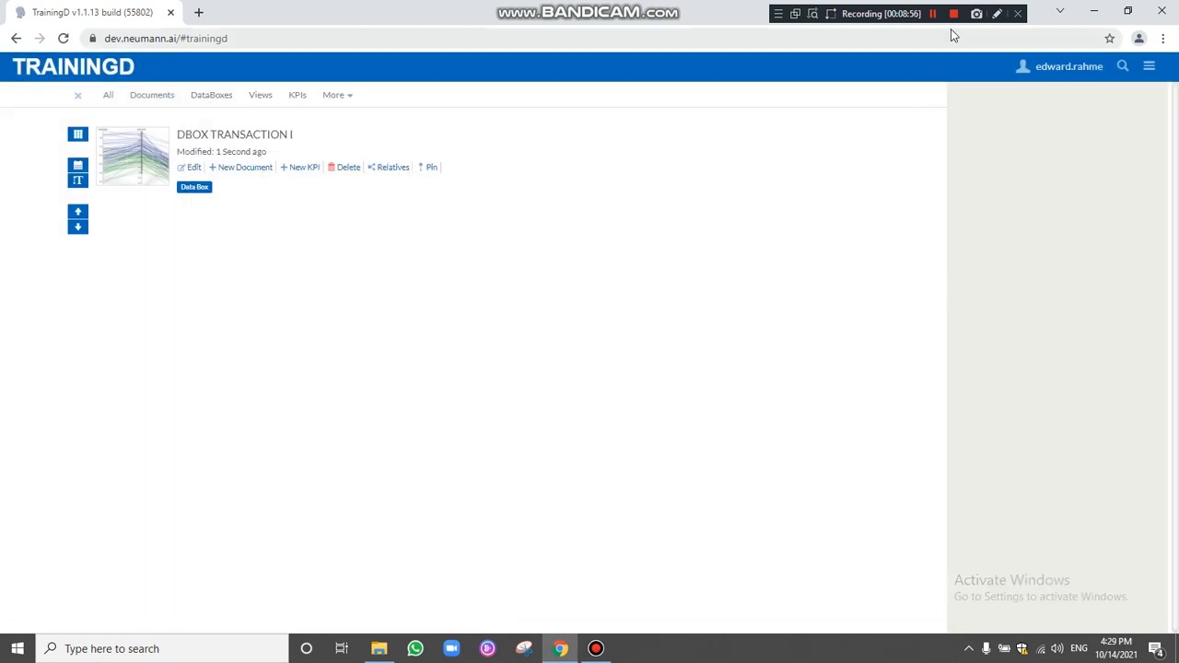